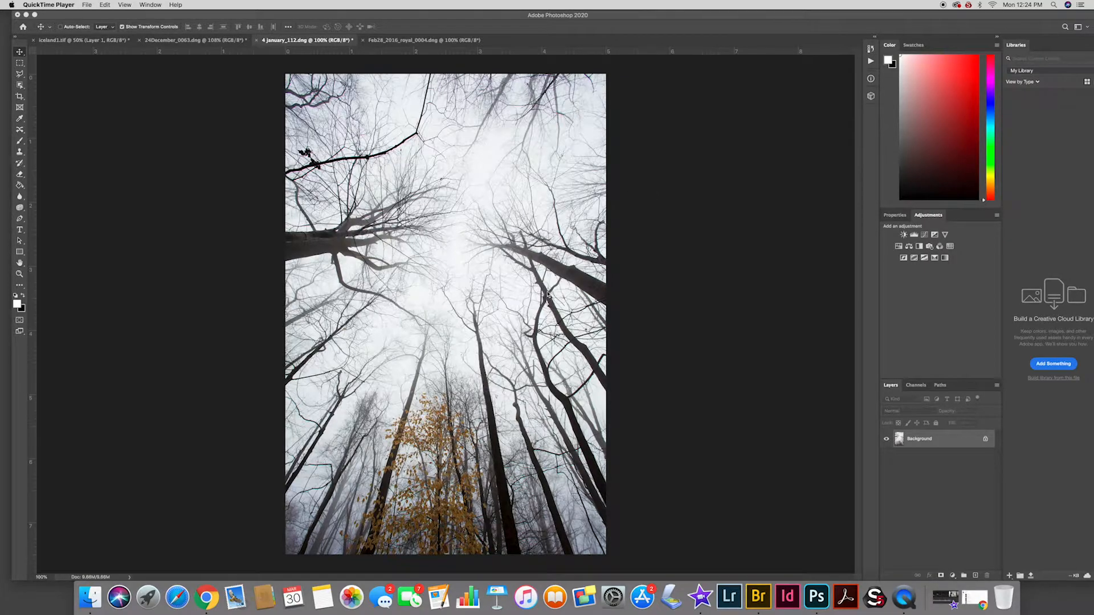
View the dock photo and the upward-looking forest photo in turn to compare the two source images
click(211, 45)
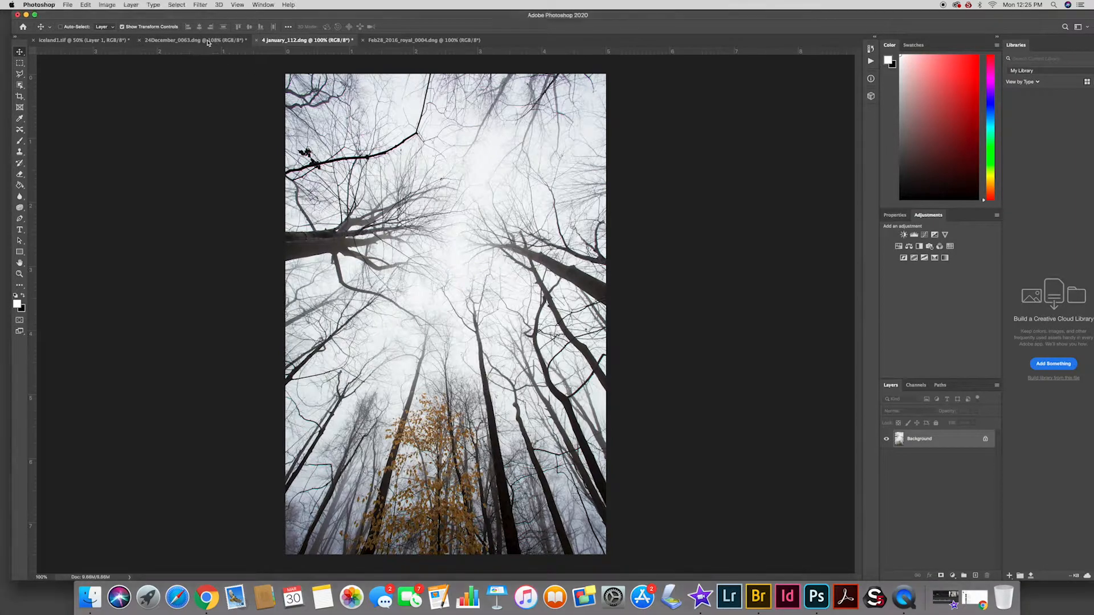
click(152, 42)
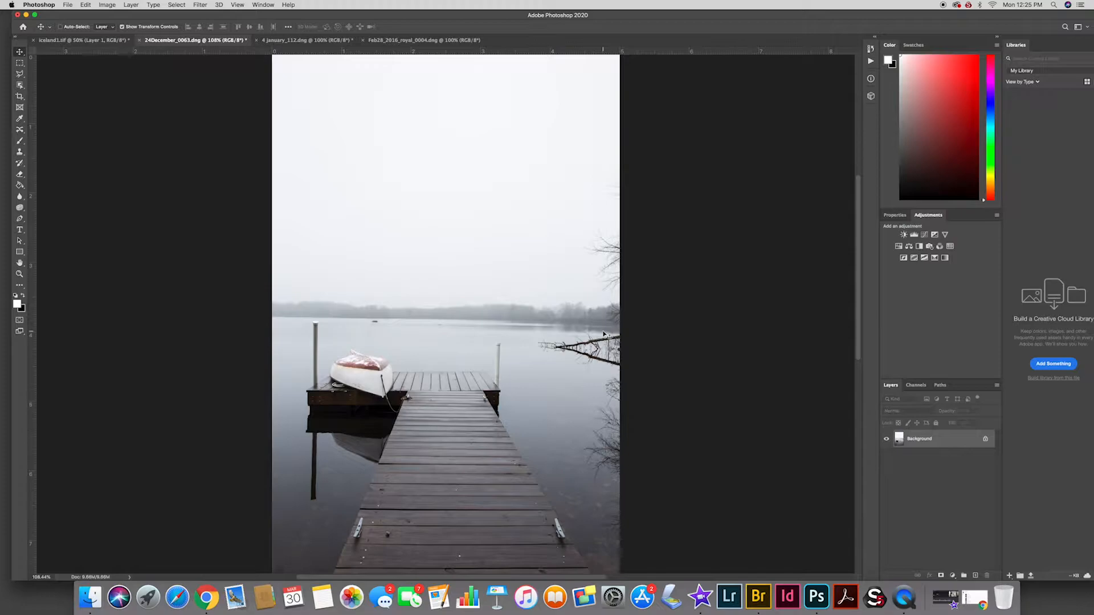
click(279, 42)
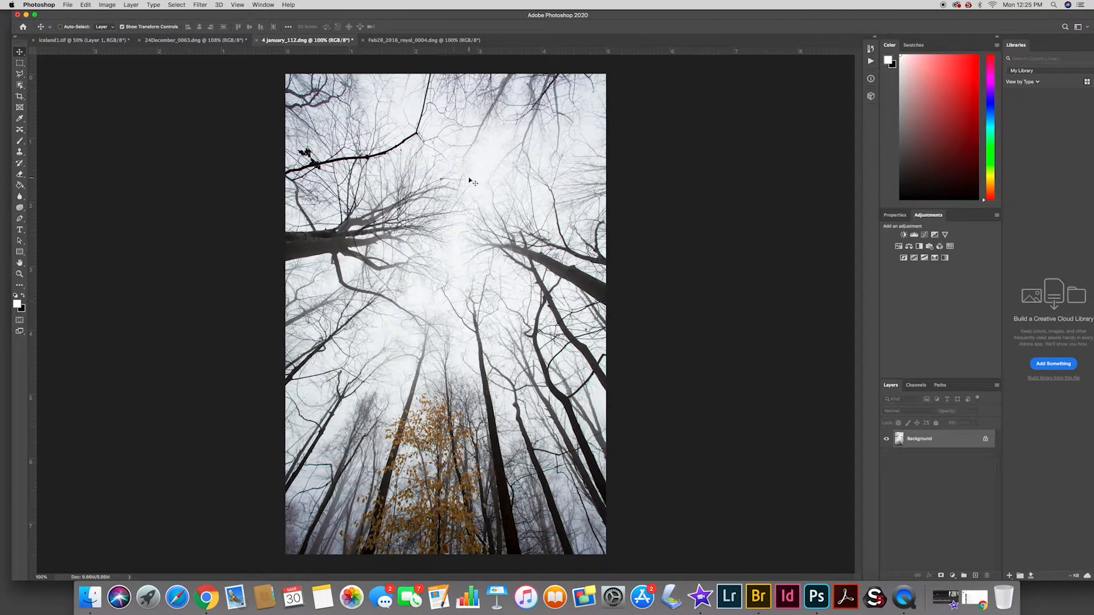
click(184, 41)
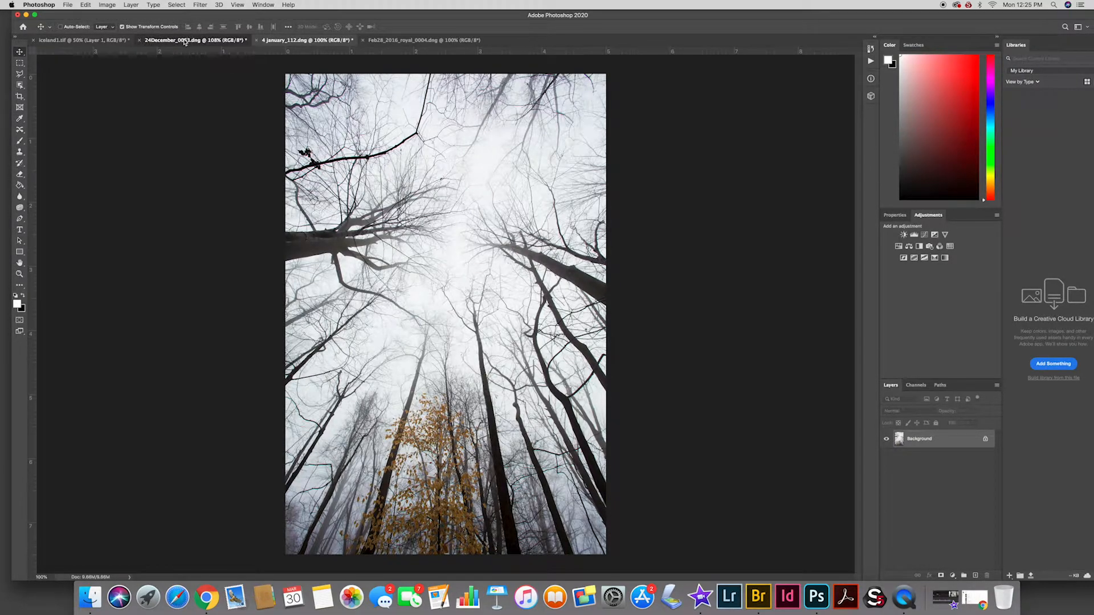
click(288, 42)
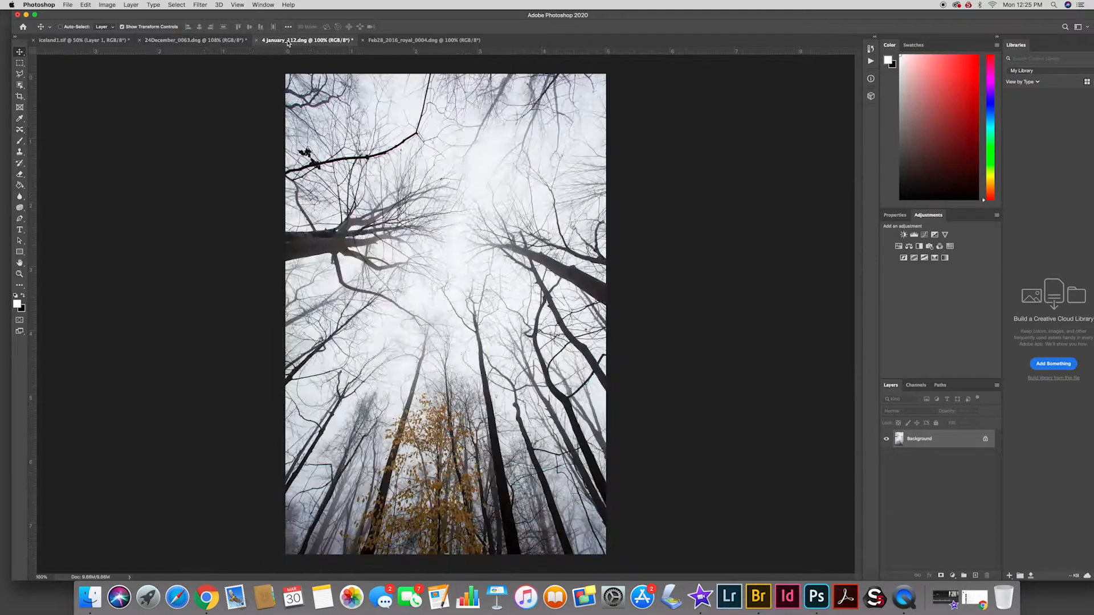
Copy the entire forest photo and paste it as a new layer over the dock photo
click(175, 4)
click(177, 14)
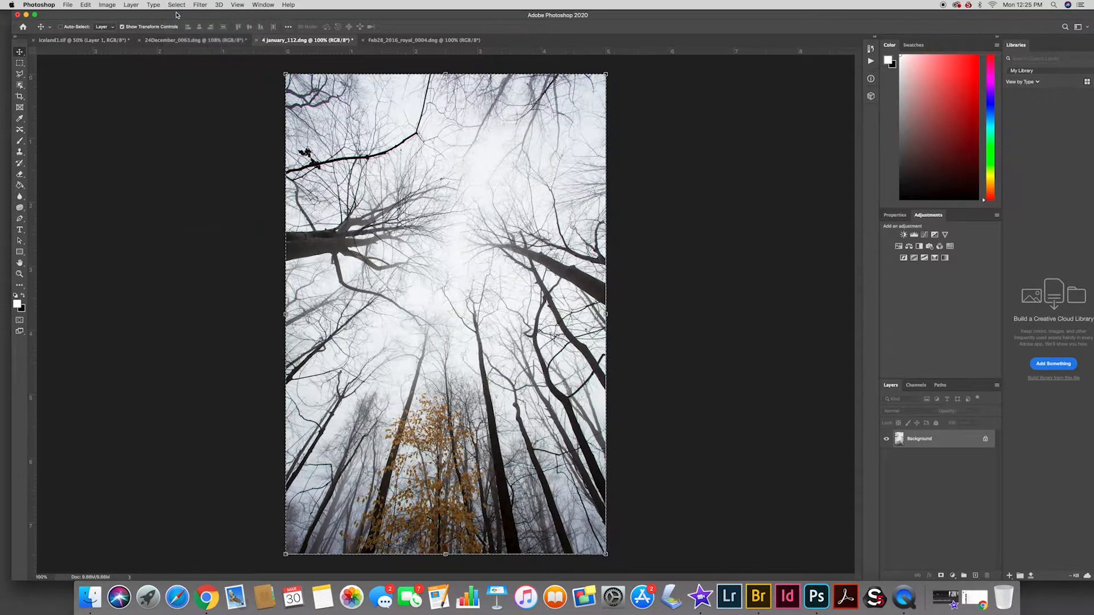
click(85, 5)
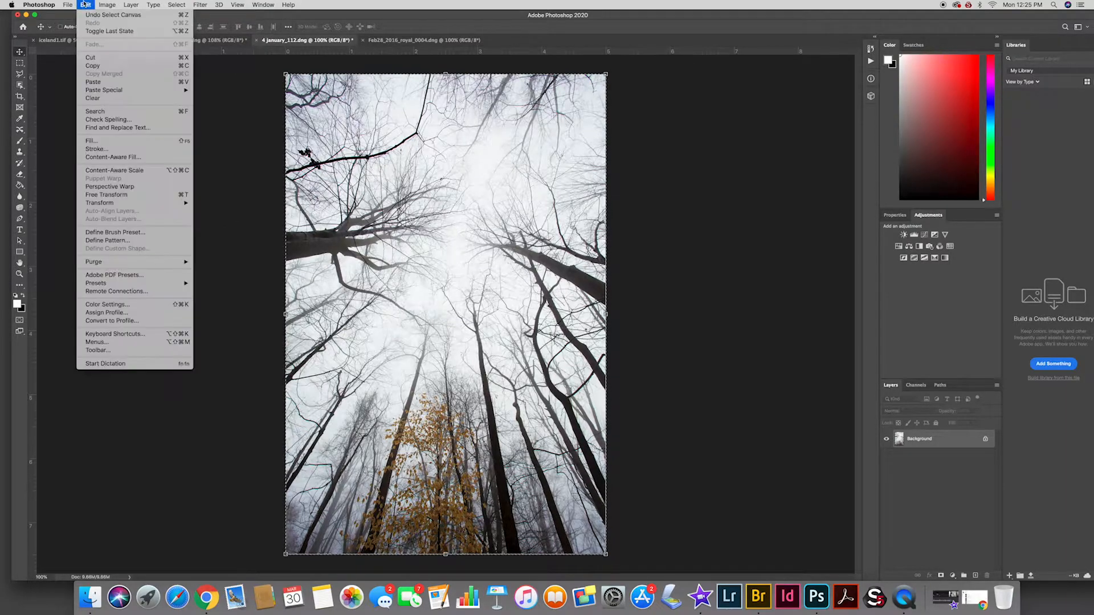
click(94, 67)
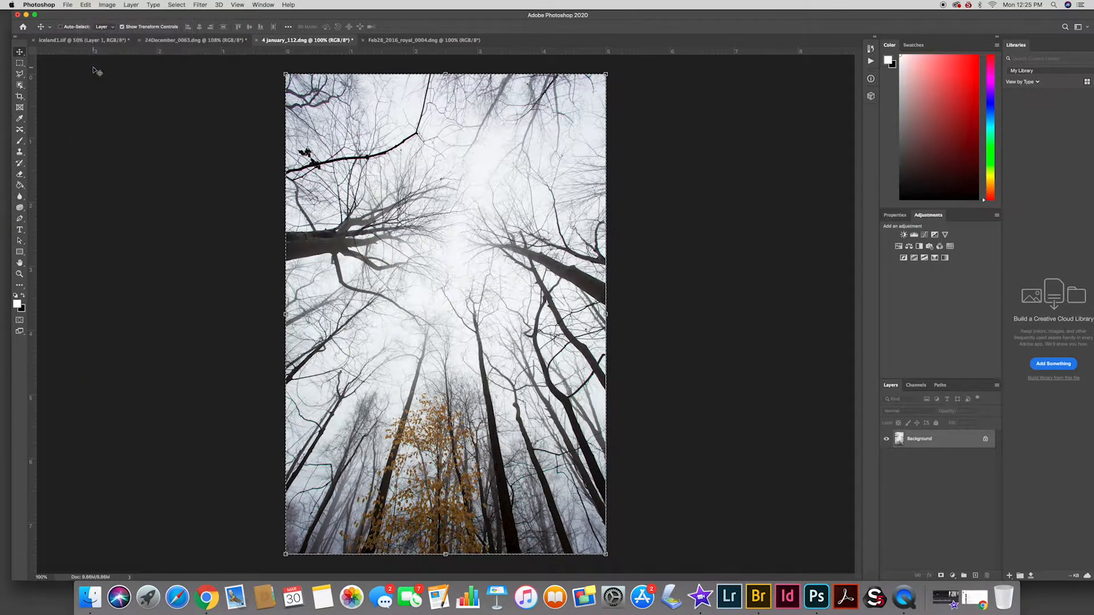
click(204, 41)
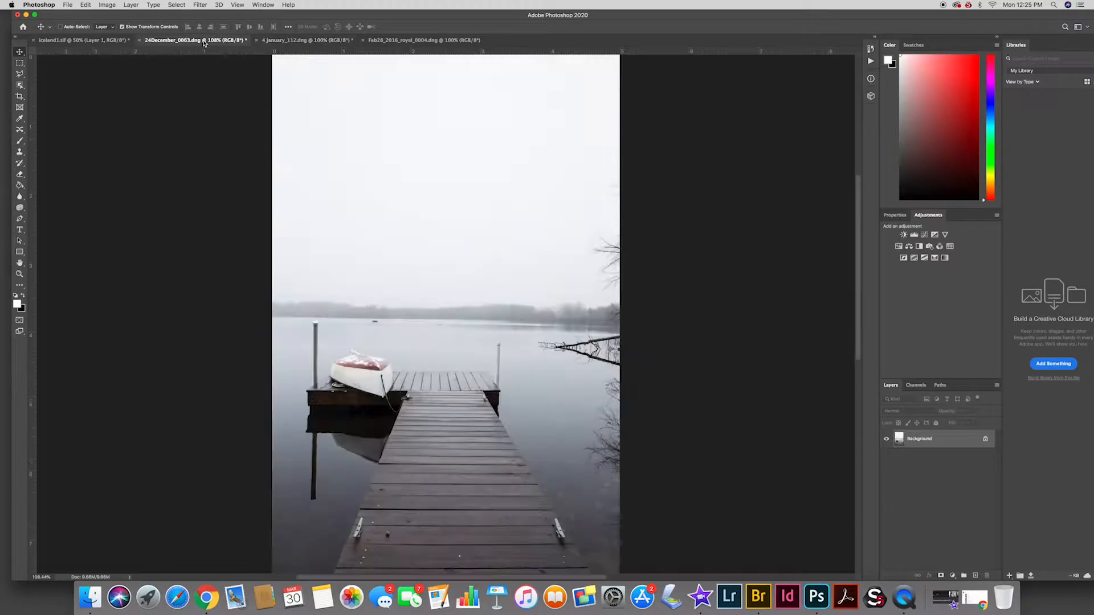
click(85, 4)
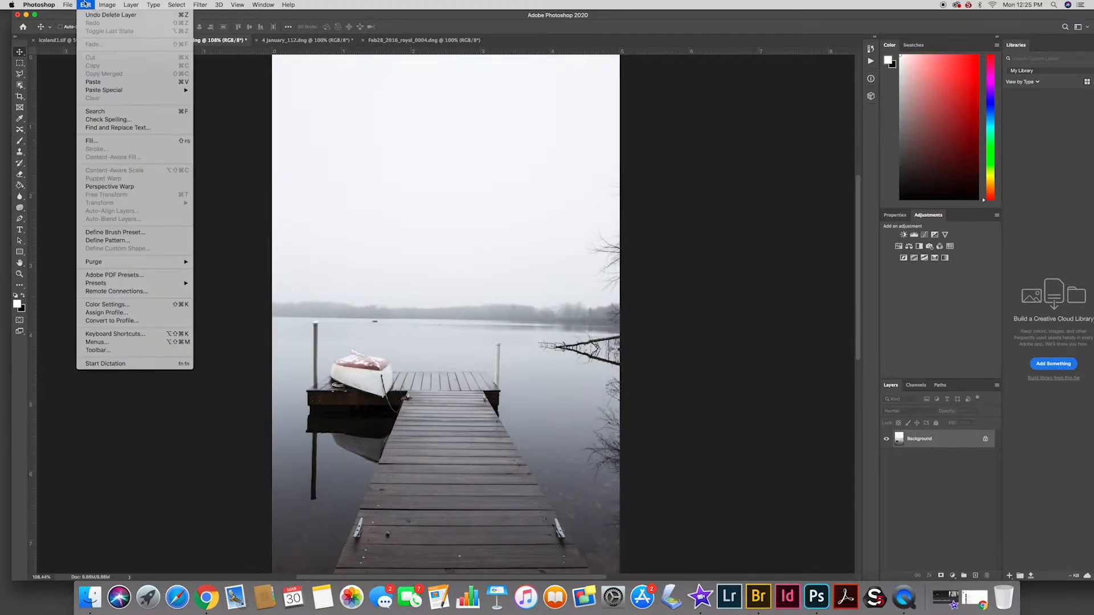
click(94, 83)
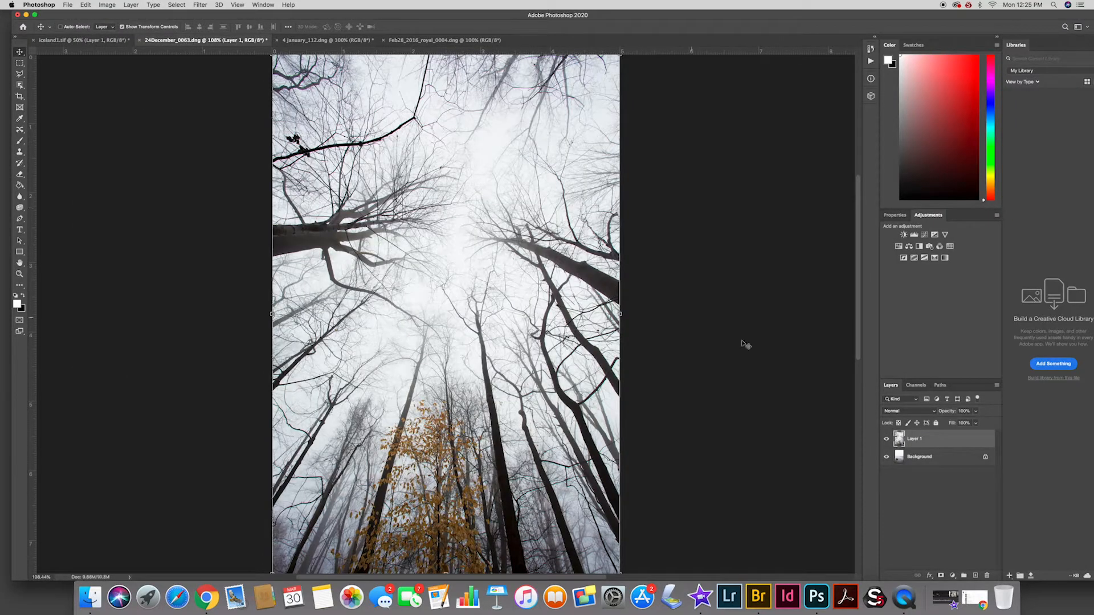
Compare the dock image with the pasted forest layer hidden and shown
click(887, 439)
click(887, 439)
click(887, 439)
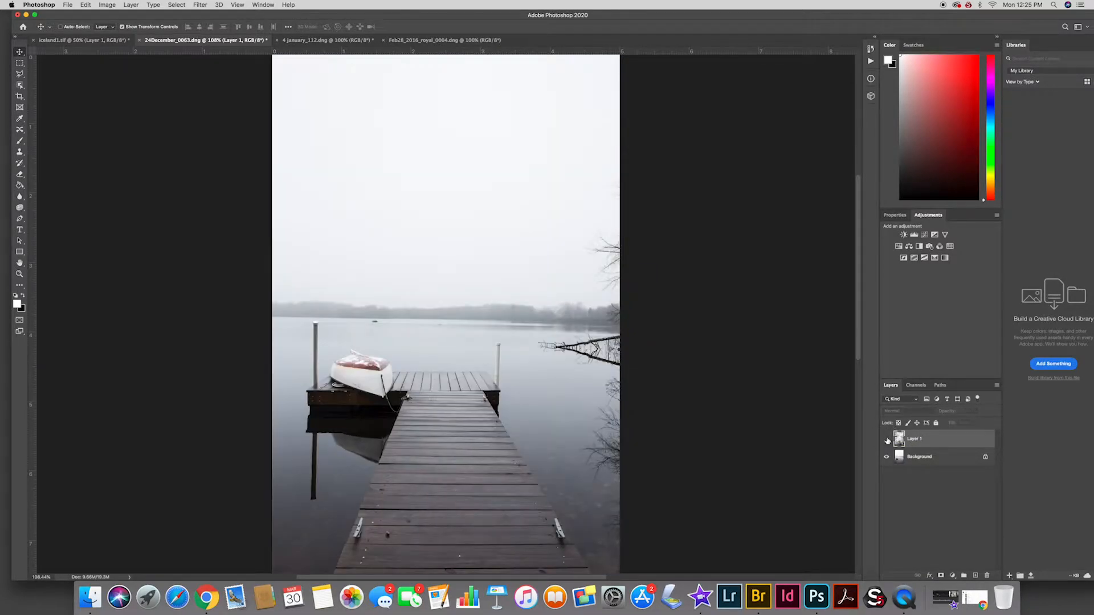
click(886, 439)
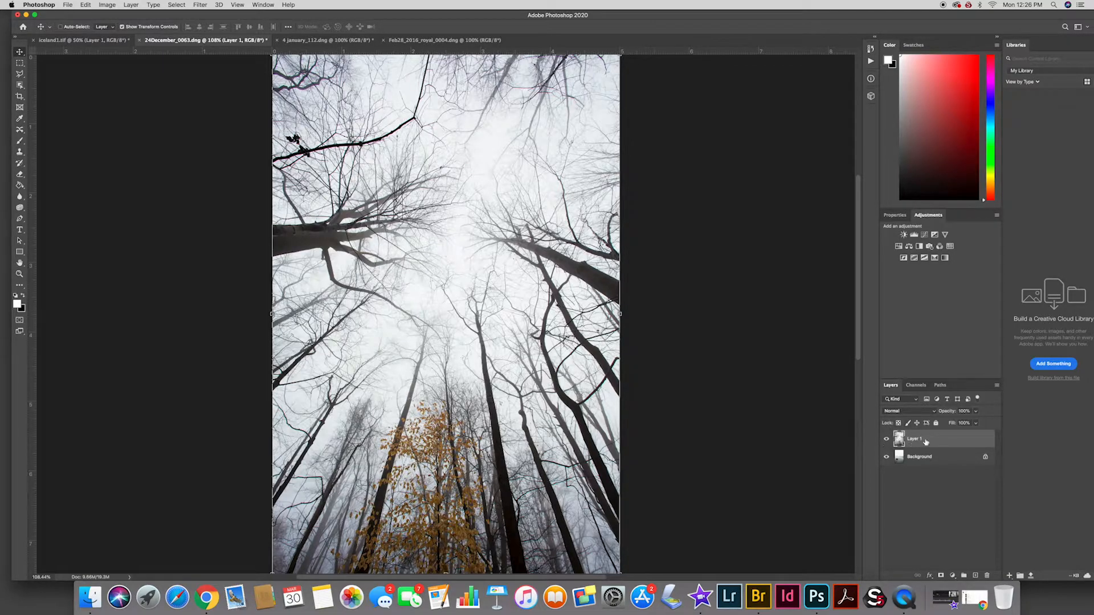
click(886, 440)
click(886, 440)
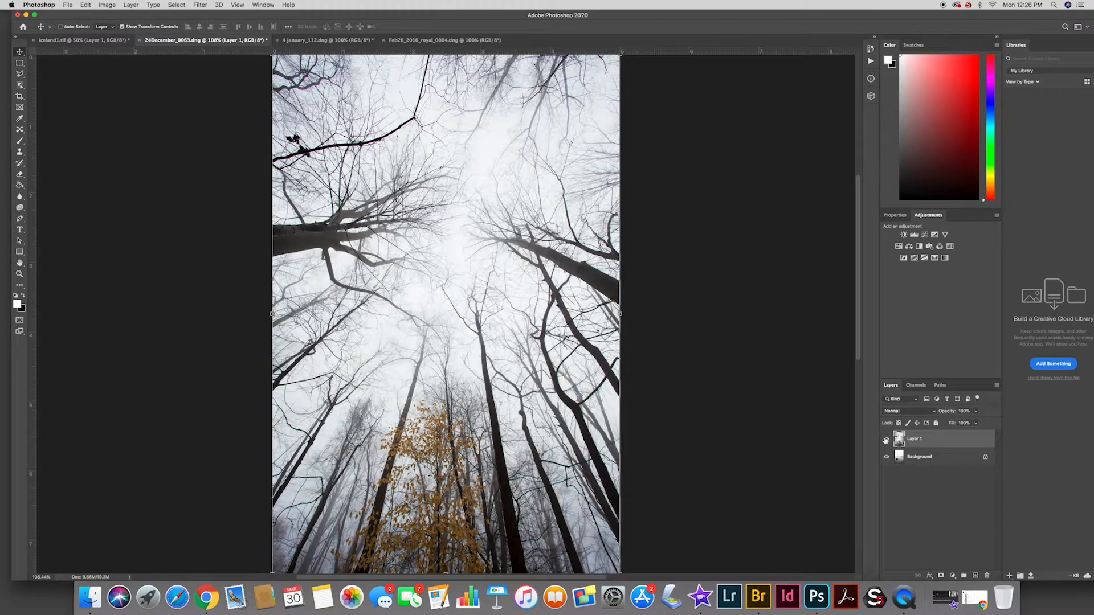
Set the forest layer's blend mode to Darker Color and compare the blend with the layer hidden and shown
click(914, 410)
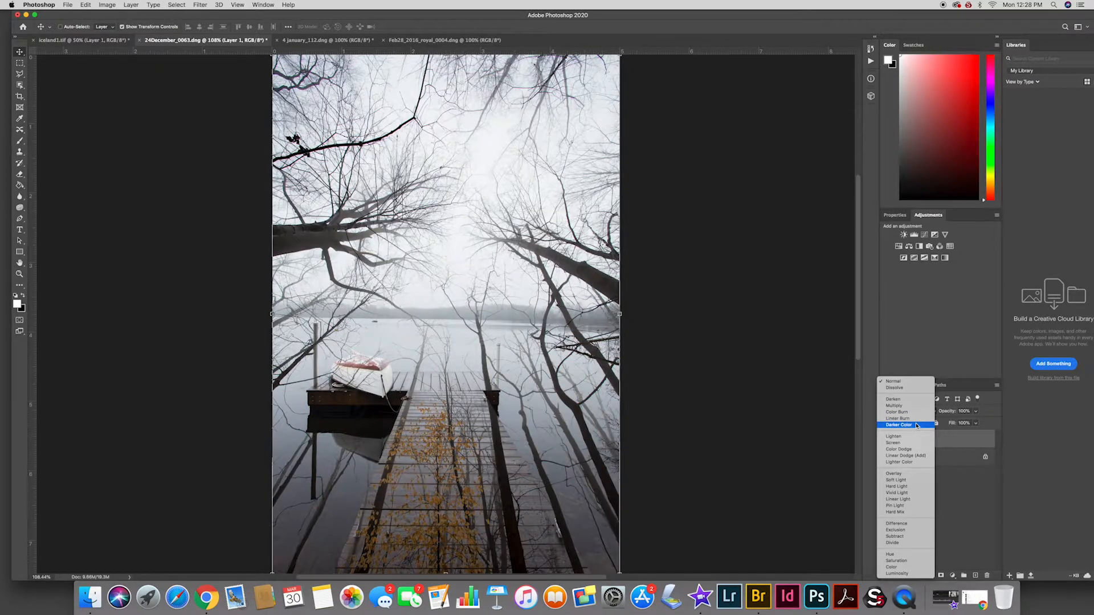
click(917, 425)
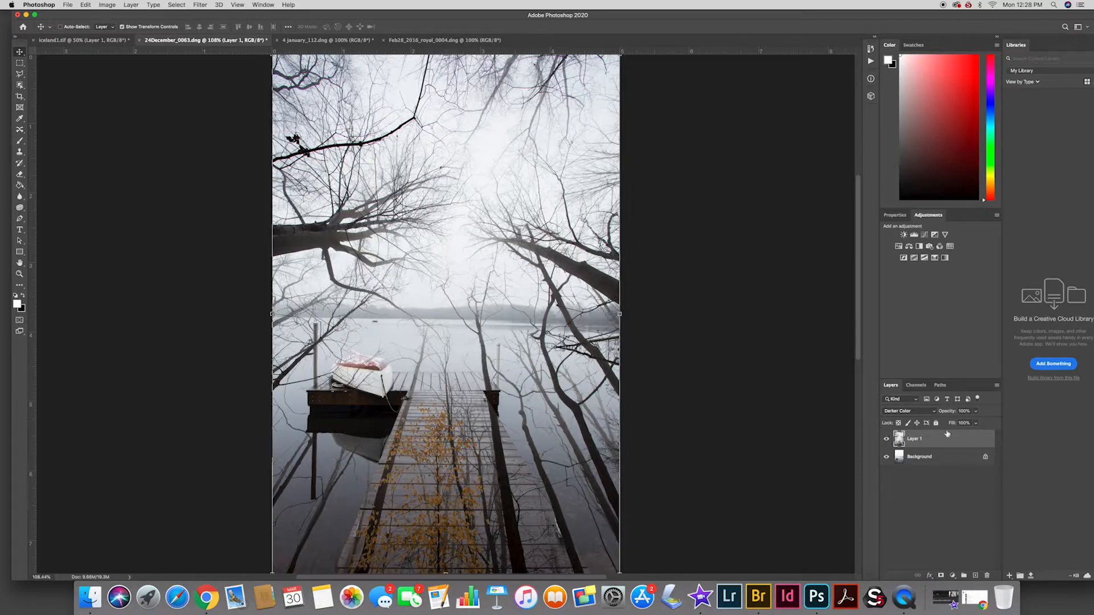
click(886, 440)
click(886, 440)
click(977, 412)
mouse_move(976, 424)
mouse_down()
mouse_move(951, 426)
mouse_move(986, 423)
mouse_up()
click(989, 410)
Add a layer mask to the forest layer and set up a black brush at 22% opacity
click(941, 577)
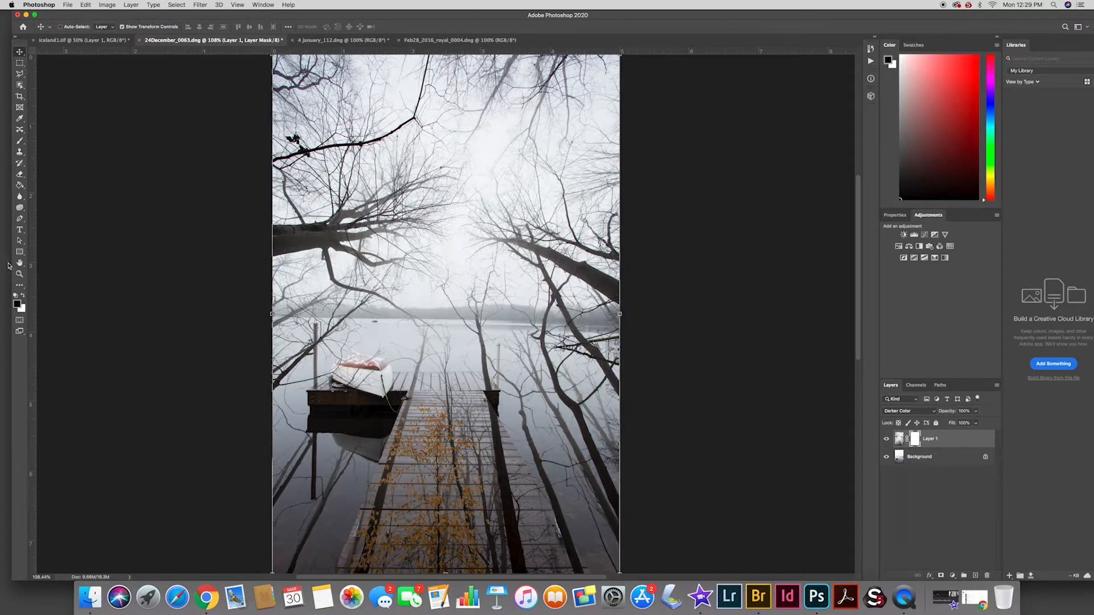
click(22, 296)
click(26, 296)
click(20, 142)
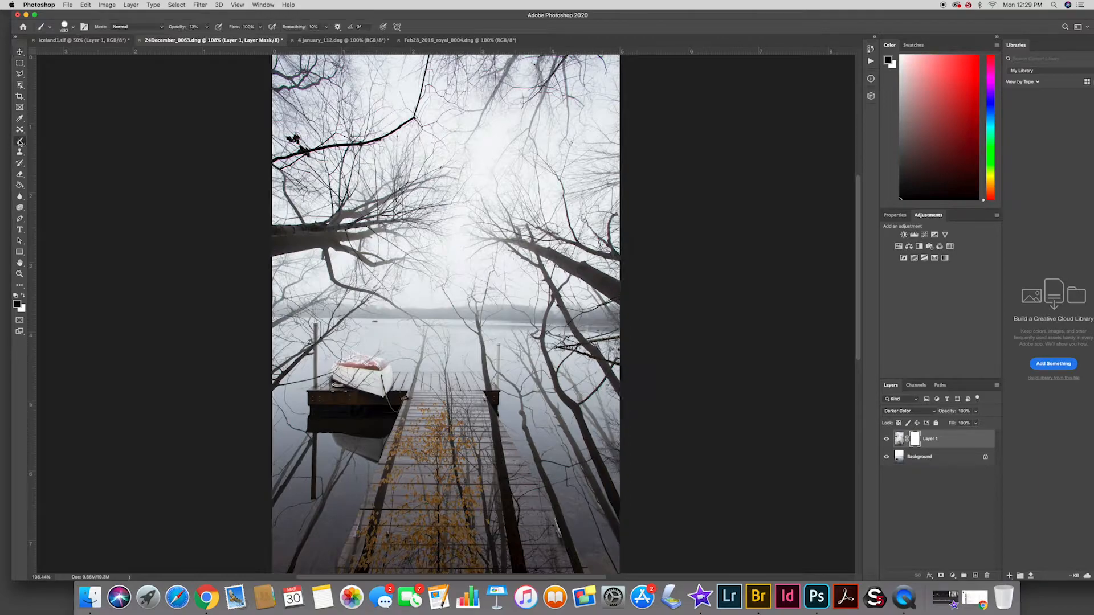
click(208, 27)
mouse_move(206, 39)
mouse_down()
mouse_move(243, 42)
mouse_move(210, 40)
mouse_up()
Paint black on the mask to fade the branches over the boat, water and sky, and switch to white to restore over-faded branches
mouse_move(416, 387)
mouse_down()
mouse_move(450, 374)
mouse_move(472, 278)
mouse_move(463, 245)
mouse_up()
click(304, 109)
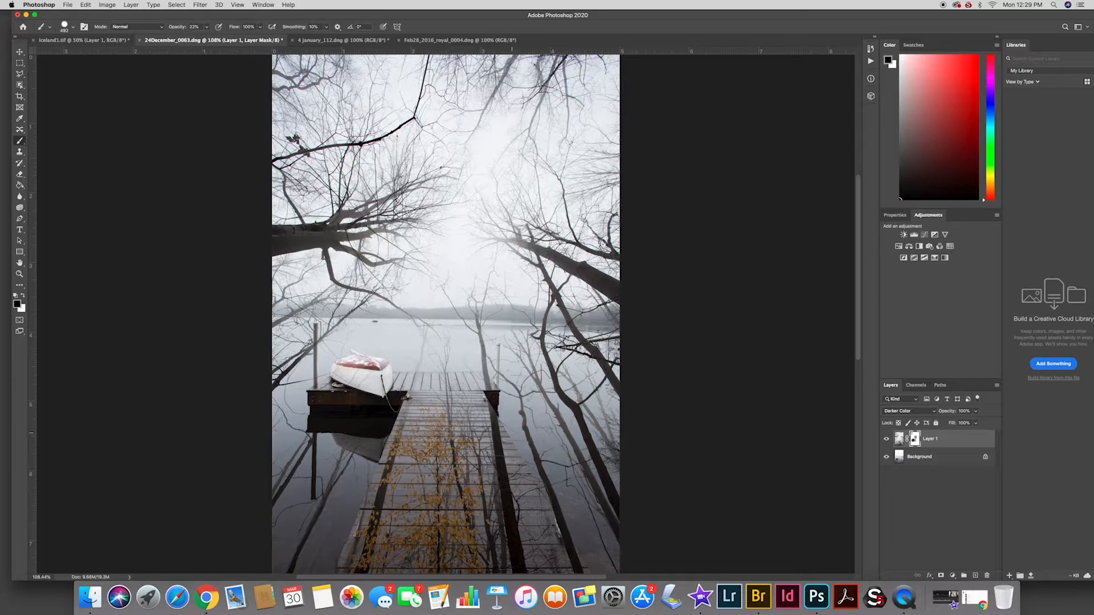
drag(511, 430, 552, 507)
drag(578, 447, 619, 522)
click(591, 377)
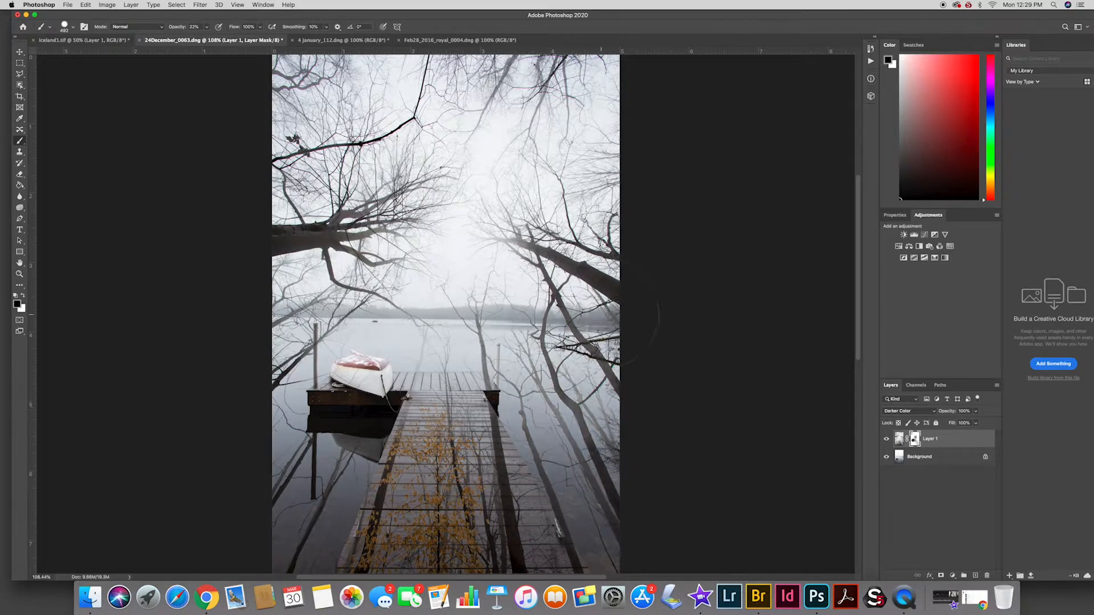
click(589, 268)
click(554, 88)
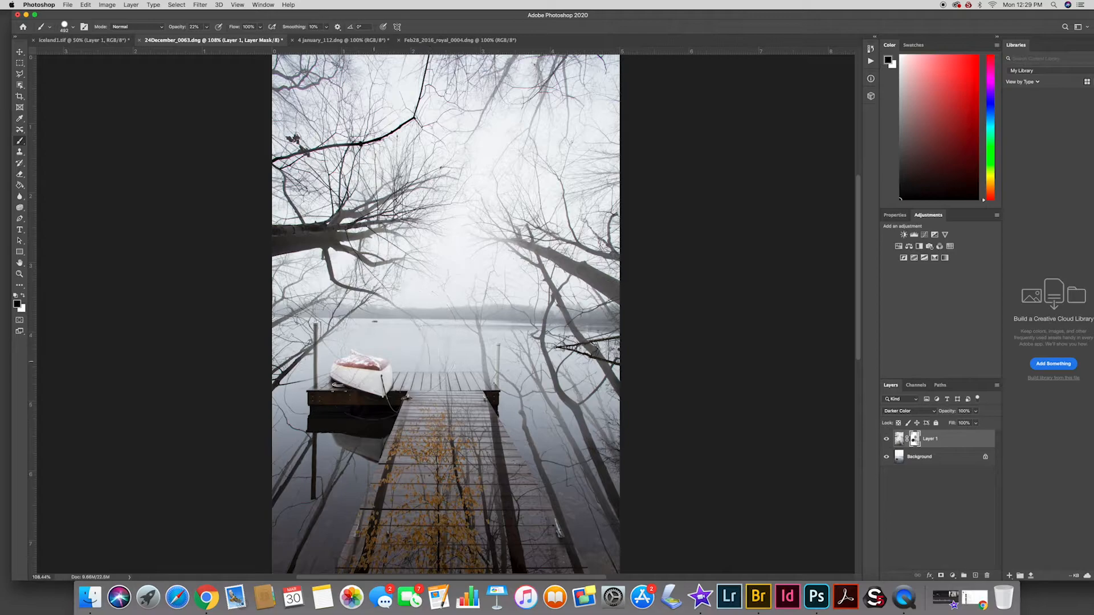
drag(450, 160, 331, 140)
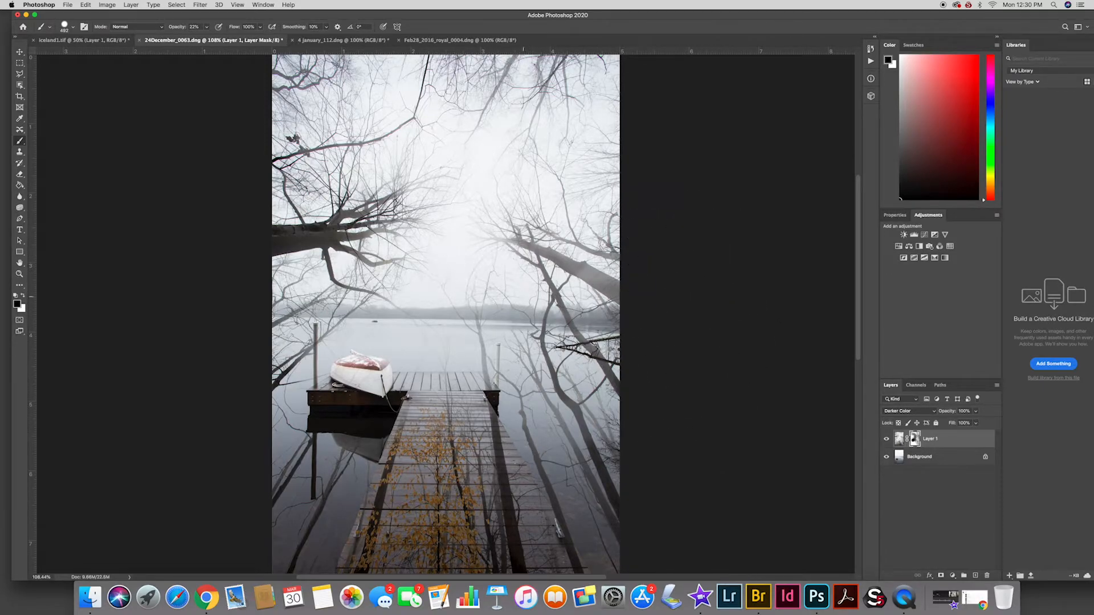
click(23, 295)
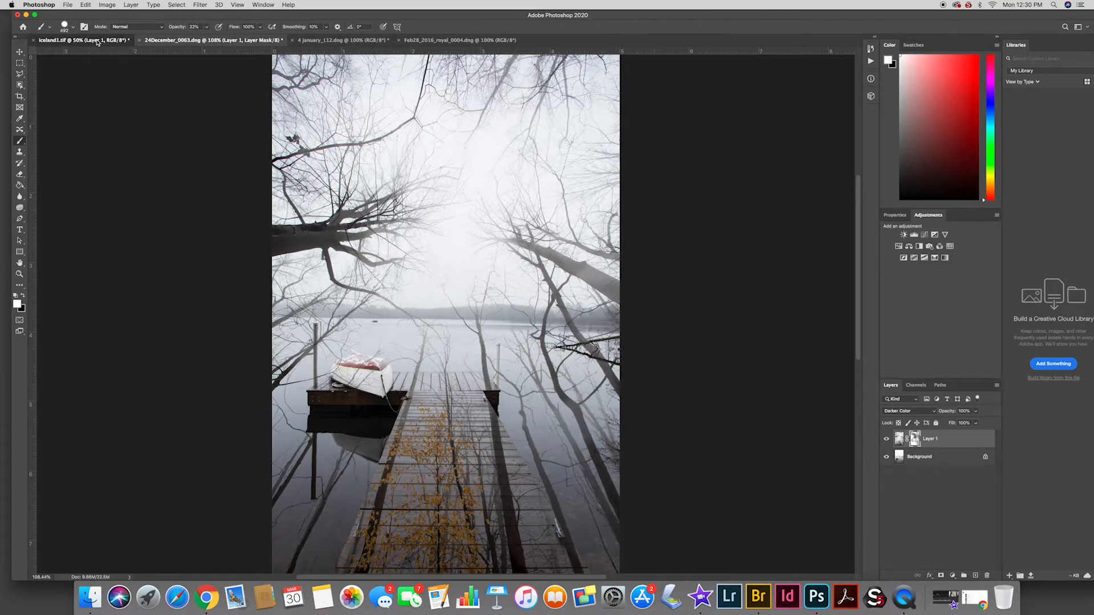
Copy the whole weathered texture from the Feb28_2016_royal_0004.dng image and paste it as a new layer into iceland1.tif
click(95, 40)
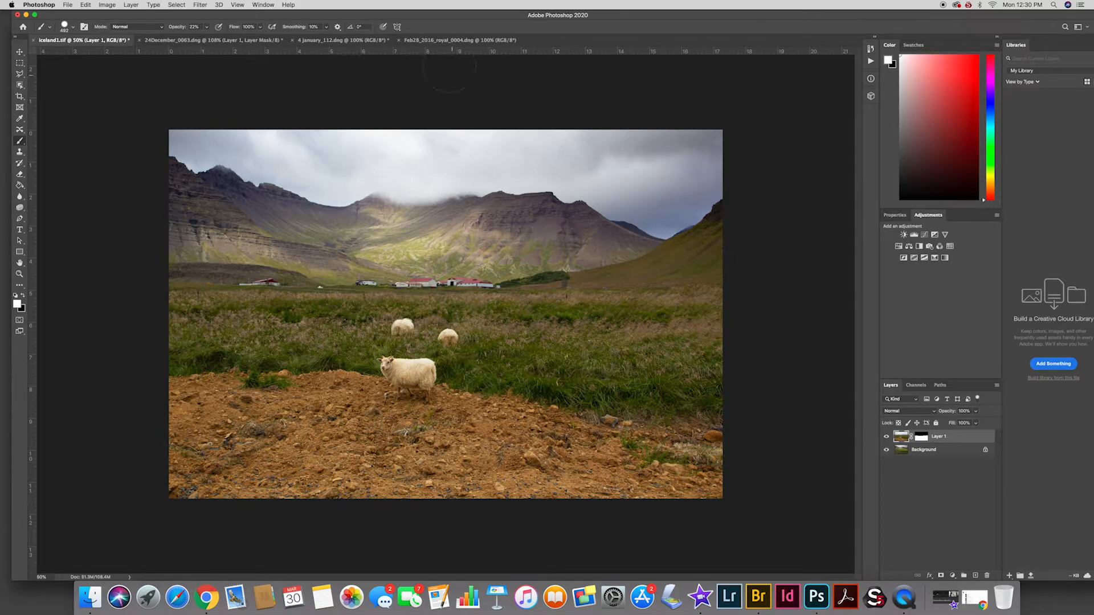
click(441, 40)
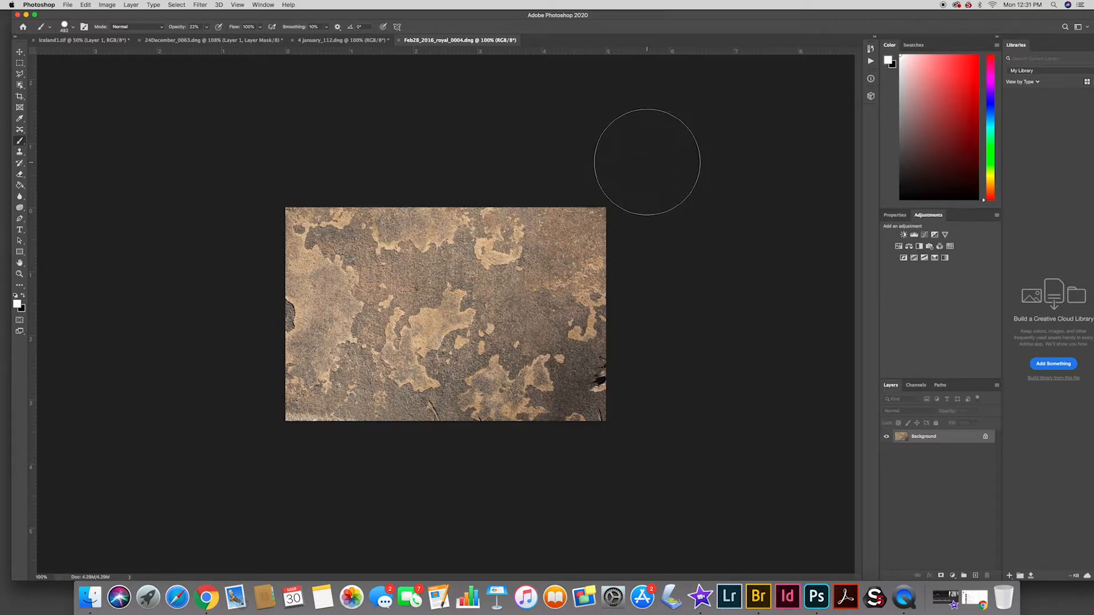
click(188, 6)
click(181, 16)
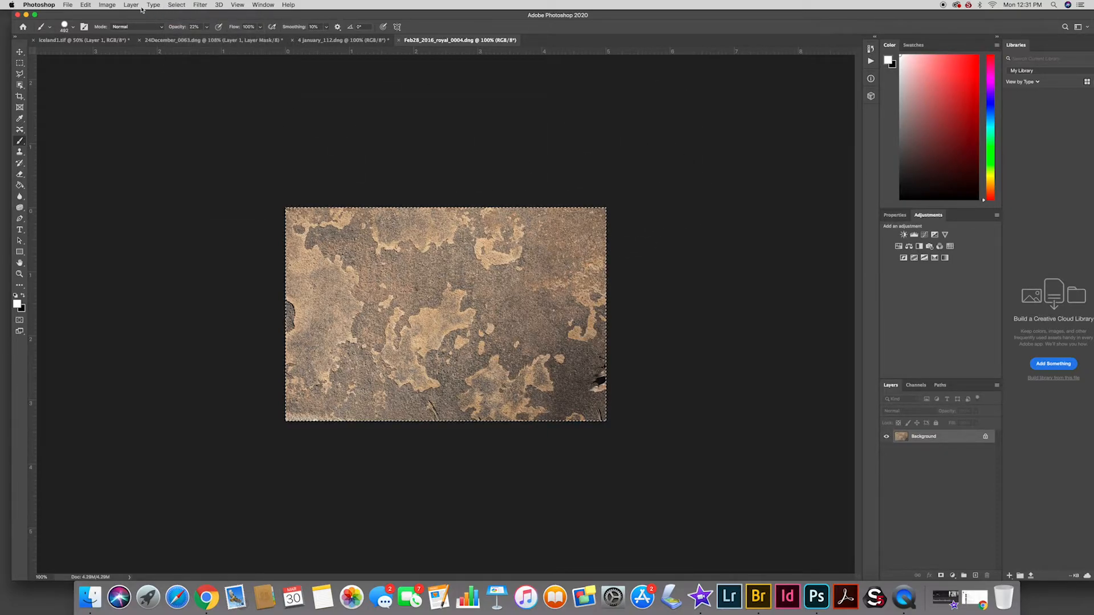
click(85, 5)
click(102, 67)
click(97, 41)
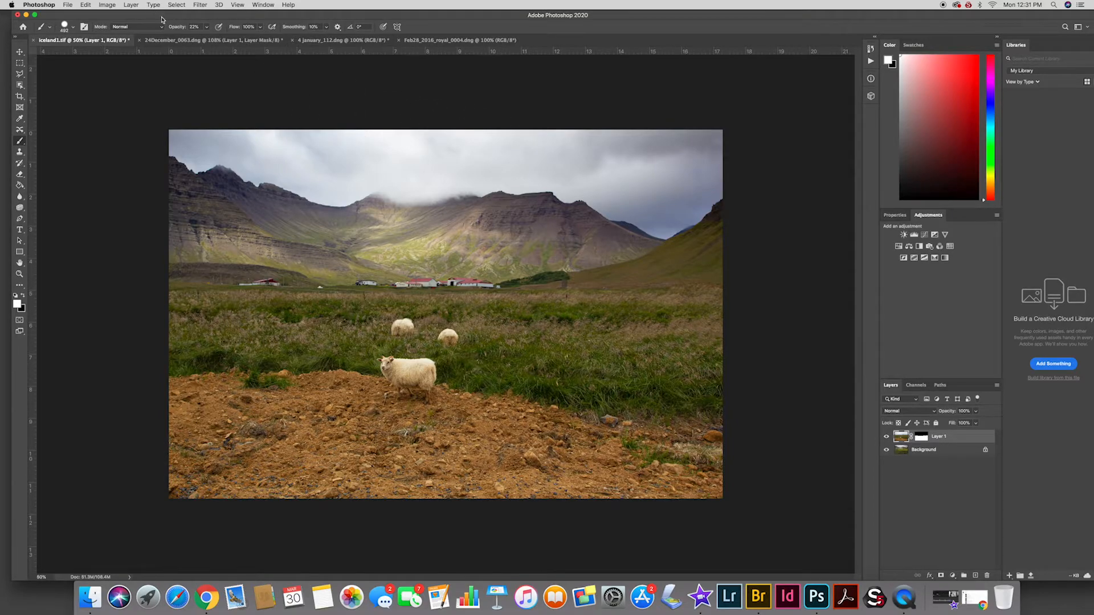
key(super+v)
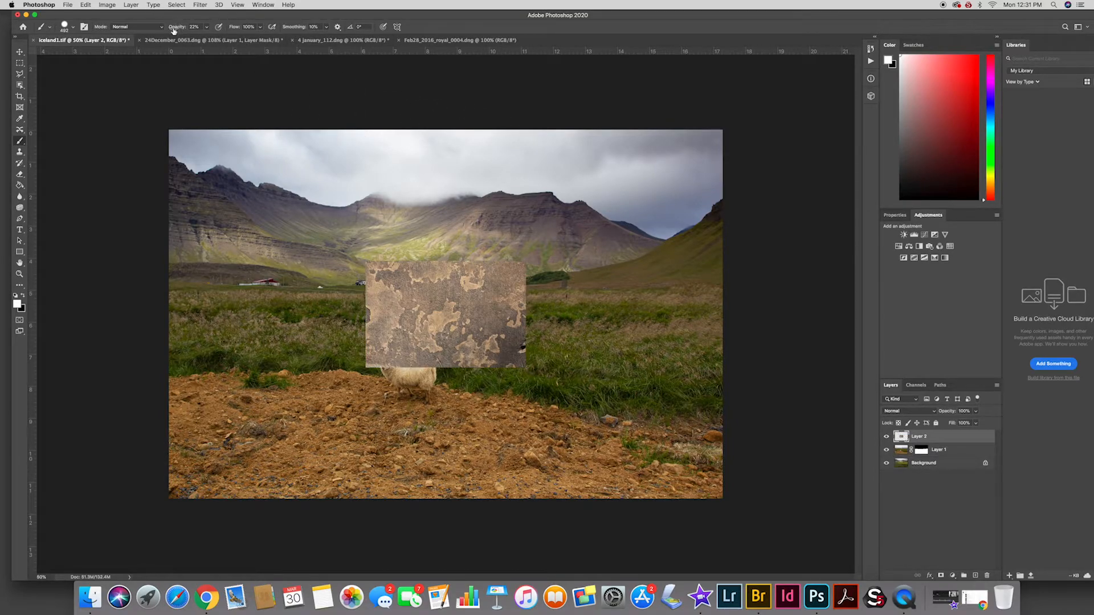
Move the texture layer to the upper-left corner of the landscape and scale it to cover the entire image
click(20, 51)
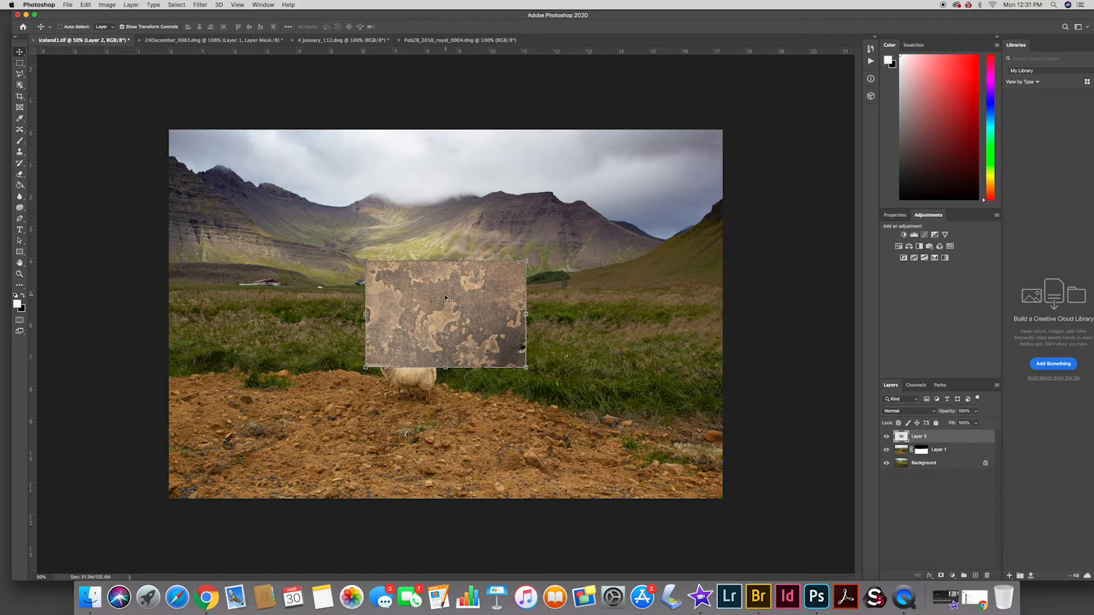
drag(444, 313, 207, 177)
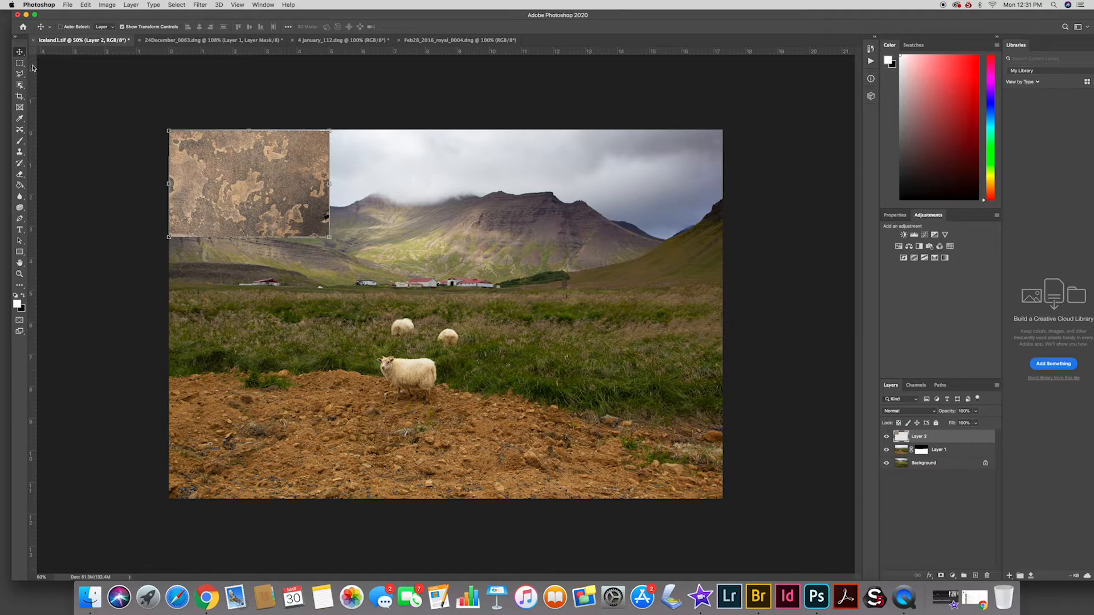
click(133, 27)
click(122, 27)
click(123, 28)
click(122, 27)
drag(330, 237, 720, 515)
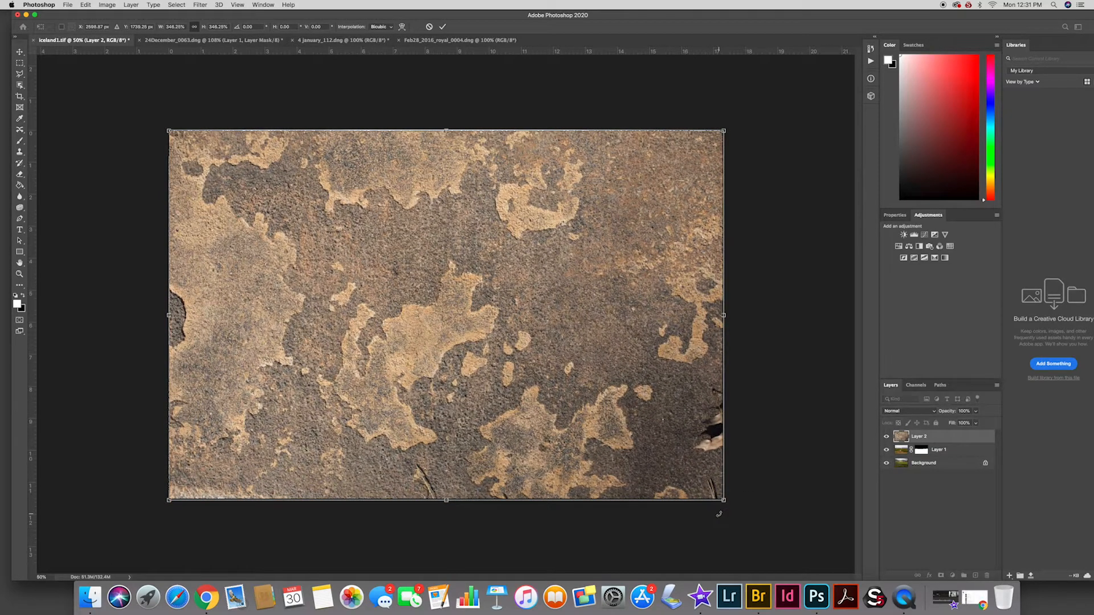
click(443, 29)
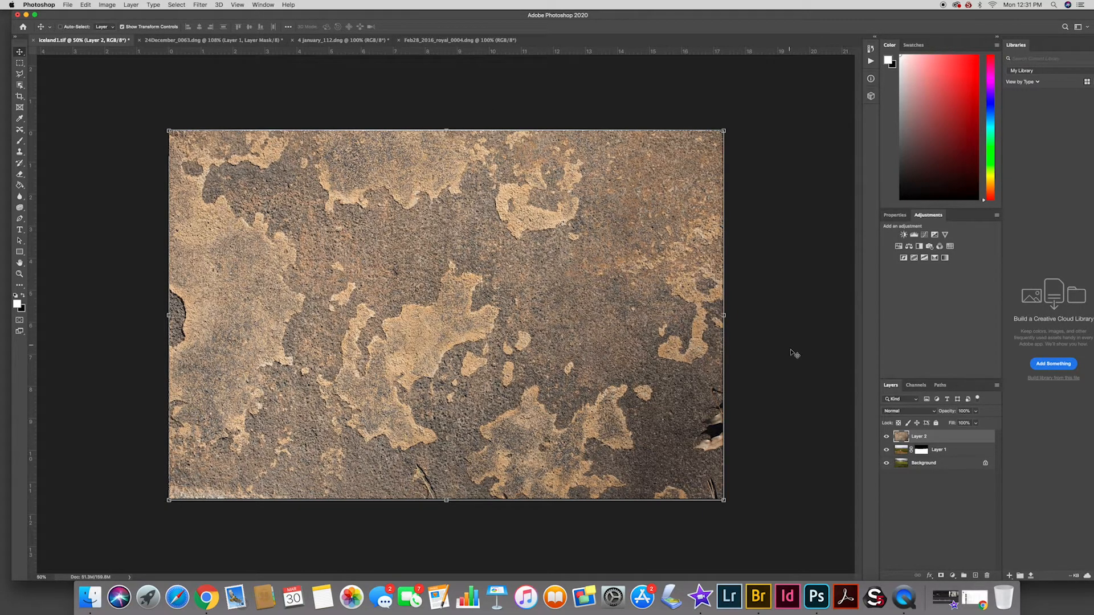
Set the texture layer's blend mode to Overlay after previewing Soft Light, keeping its opacity at 100%
click(912, 413)
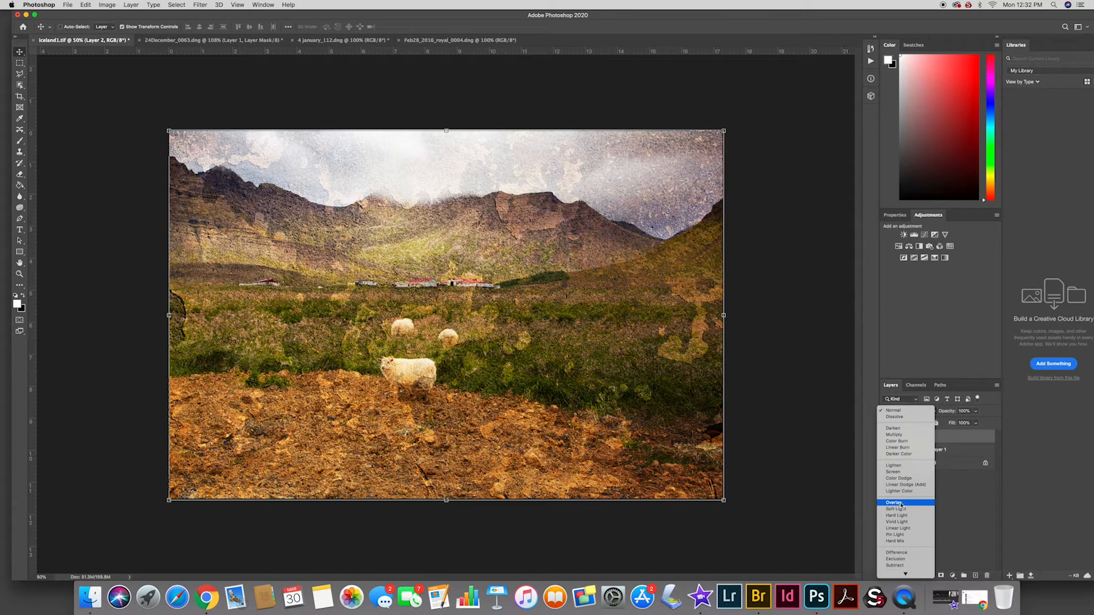
click(901, 503)
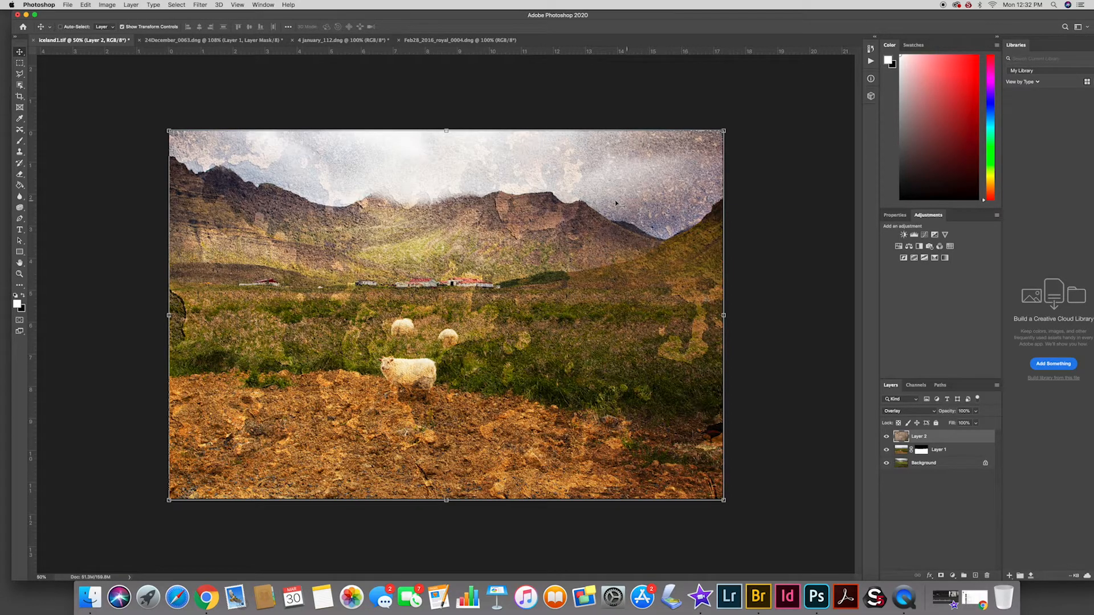
click(905, 413)
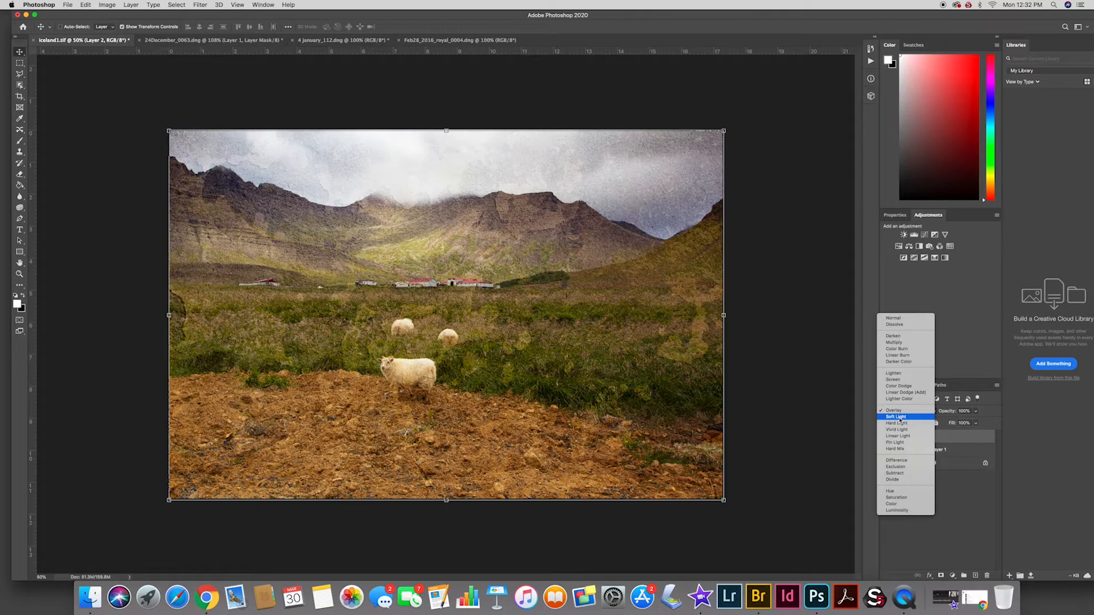
click(900, 411)
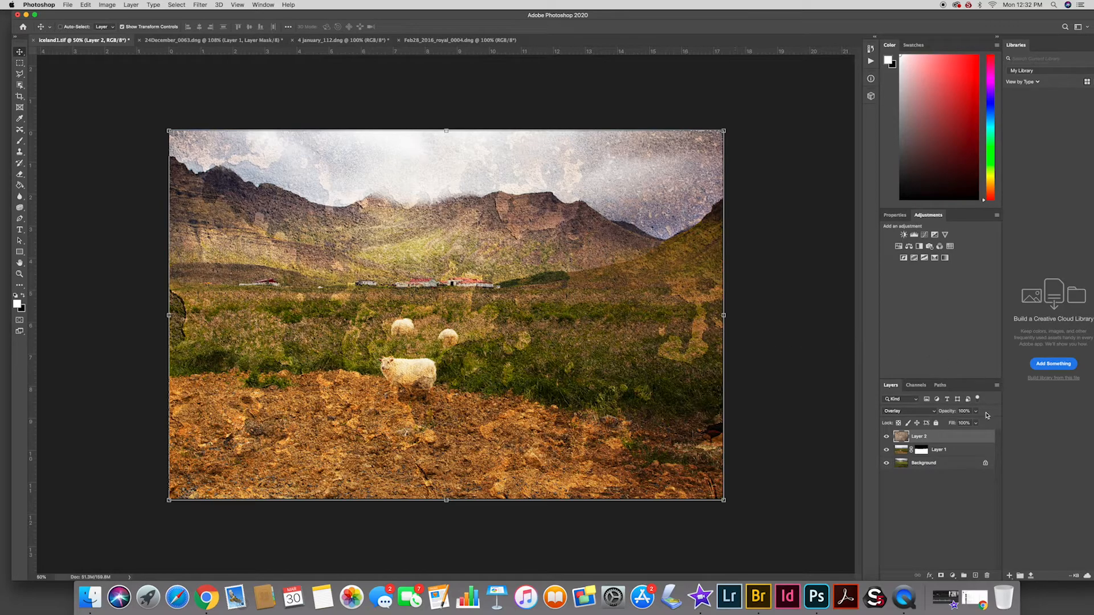
mouse_move(976, 411)
mouse_down()
mouse_move(976, 423)
mouse_move(953, 428)
mouse_move(978, 423)
mouse_up()
click(943, 504)
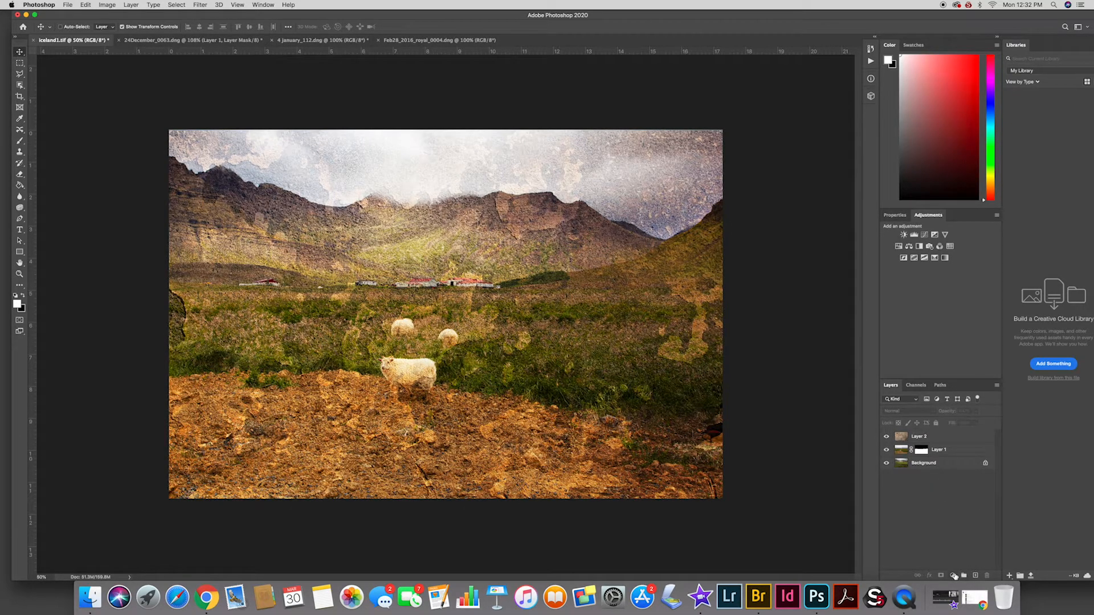
Add a layer mask to the texture layer and set up a much larger, low-opacity black brush for it
click(920, 437)
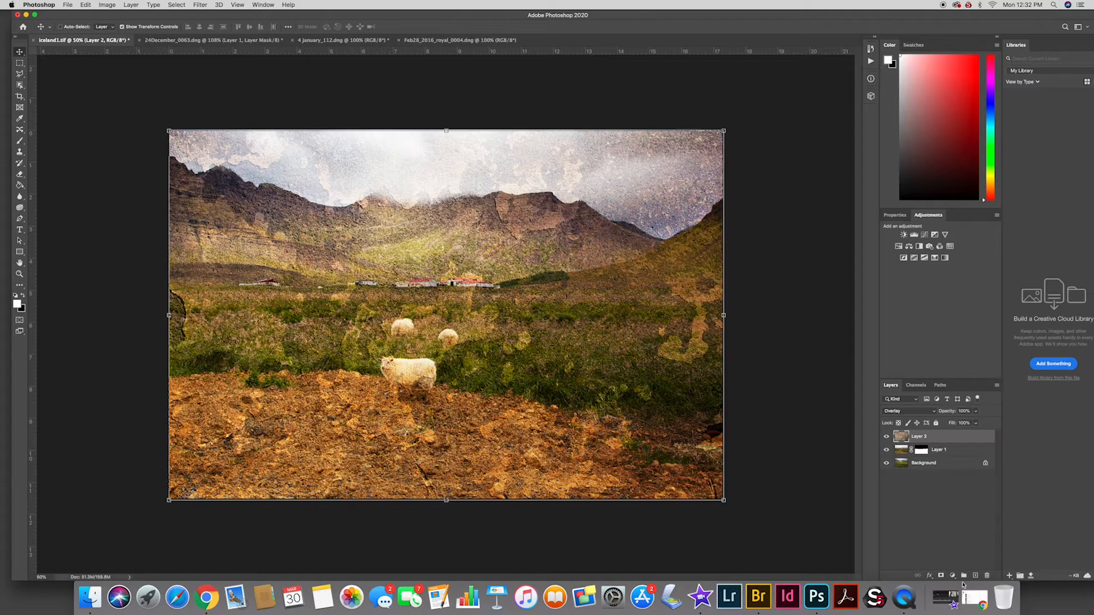
click(942, 576)
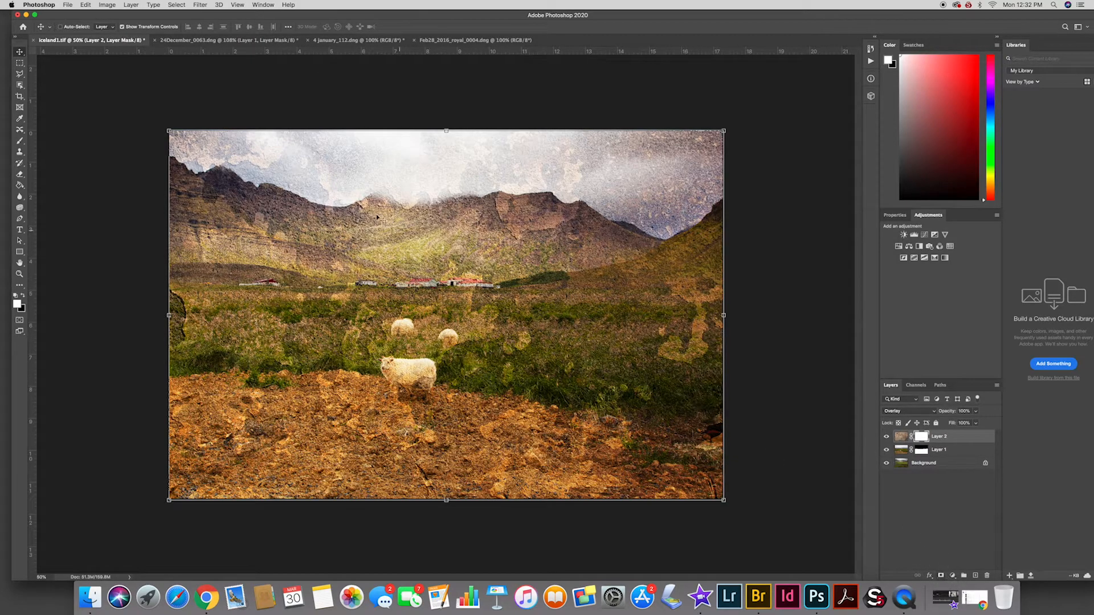
click(19, 140)
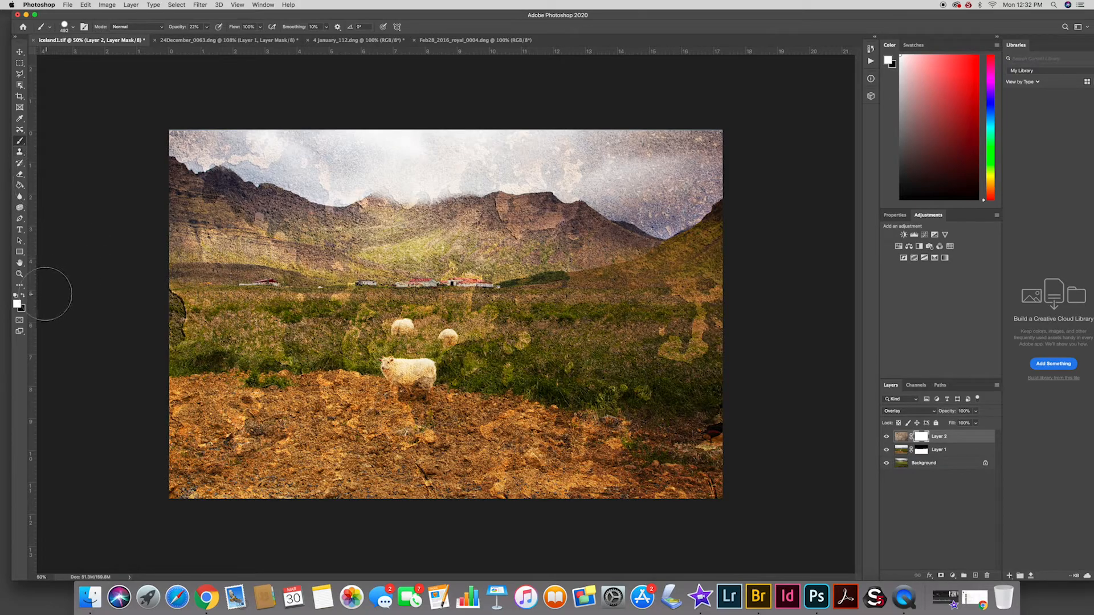
click(22, 295)
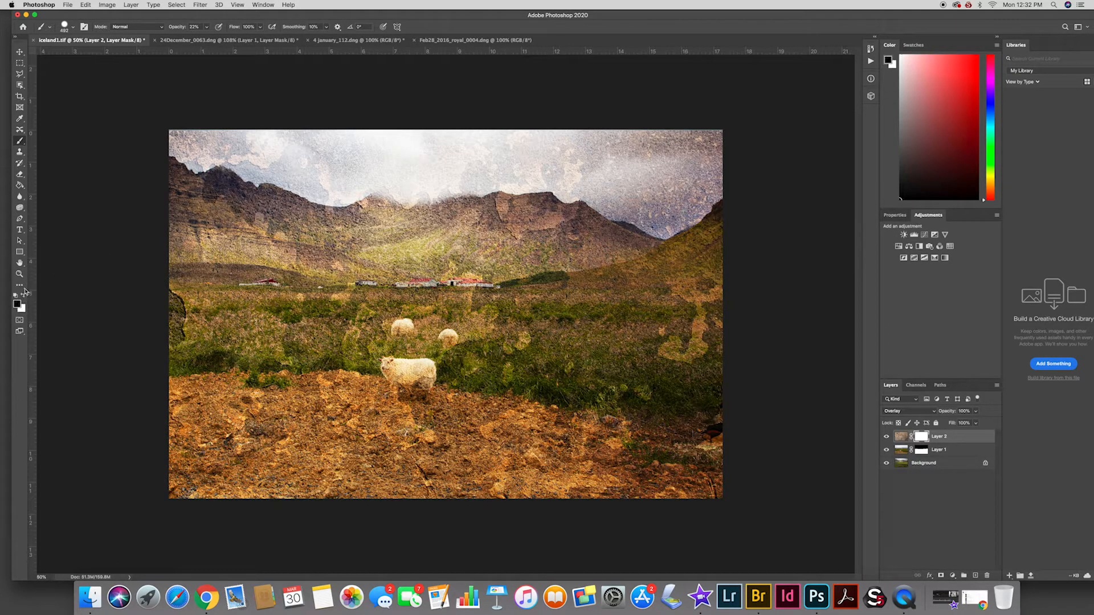
click(207, 29)
drag(205, 38, 208, 38)
click(72, 27)
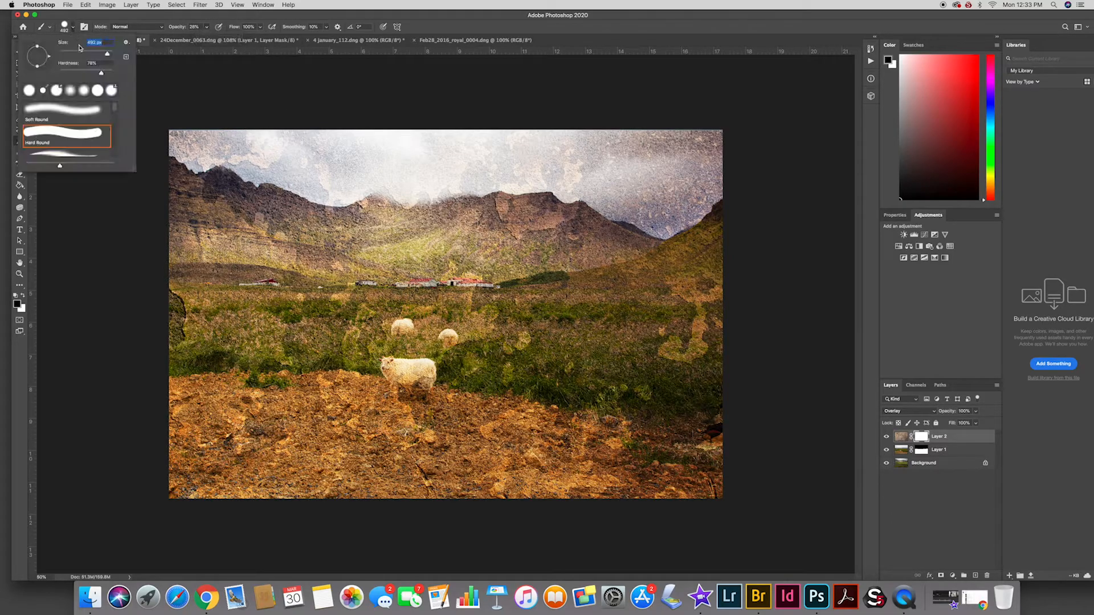
drag(107, 53, 110, 54)
Paint black on the mask over the sheep and the middle of the landscape to fade the texture there
click(432, 356)
drag(432, 346, 370, 339)
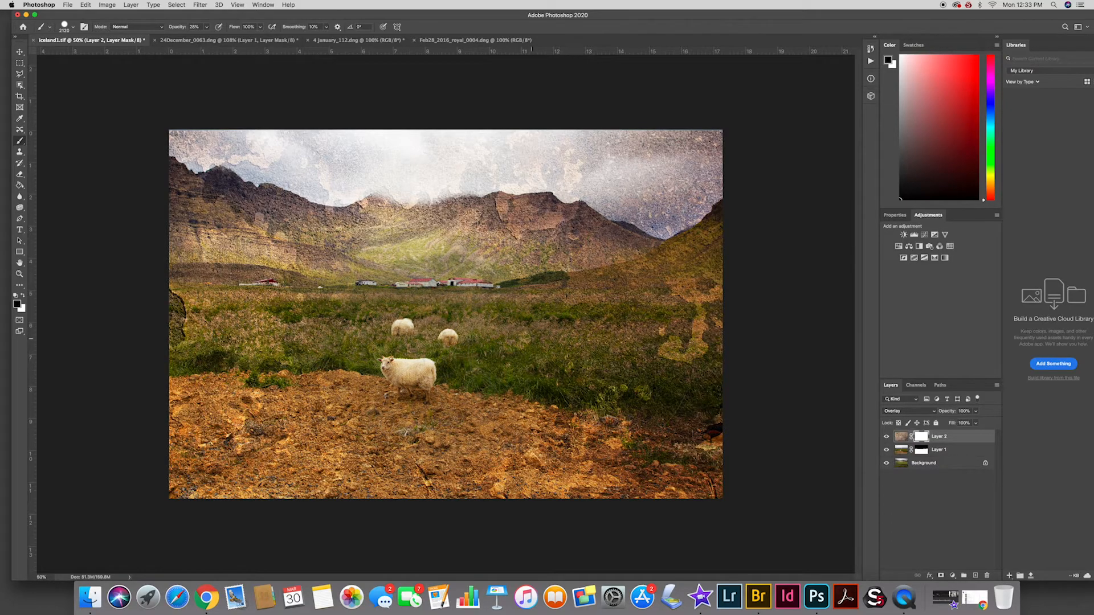
mouse_move(523, 319)
mouse_down()
mouse_move(491, 333)
mouse_move(411, 299)
mouse_up()
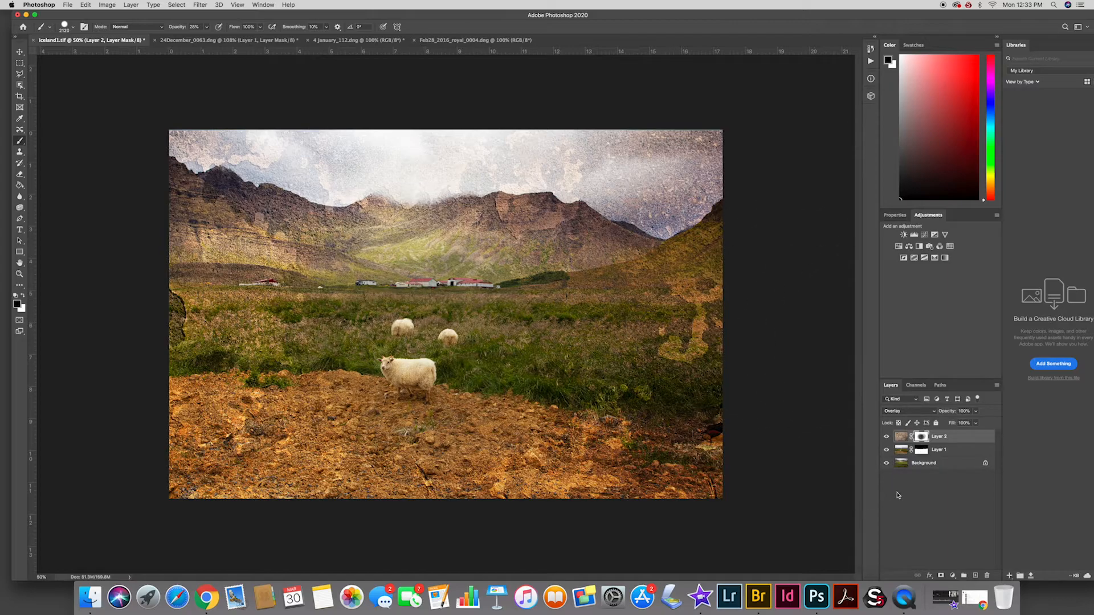
Compare the landscape with and without the texture layer, and leave that layer hidden
click(887, 436)
click(886, 437)
click(886, 436)
click(886, 437)
click(887, 437)
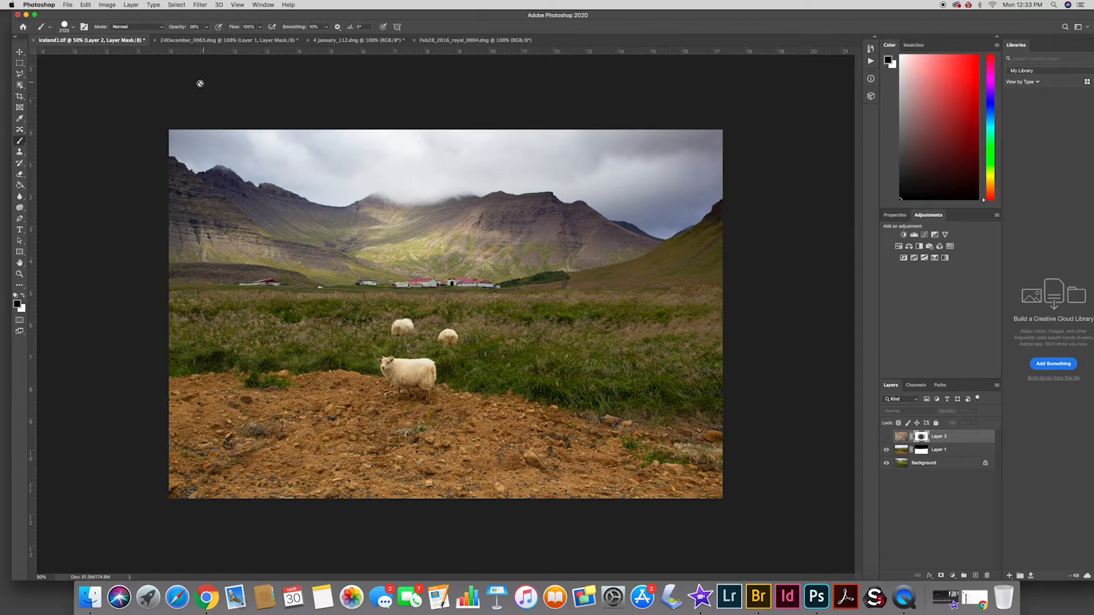
Add a solid color fill layer in golden yellow (cca829) above the texture layer
click(131, 5)
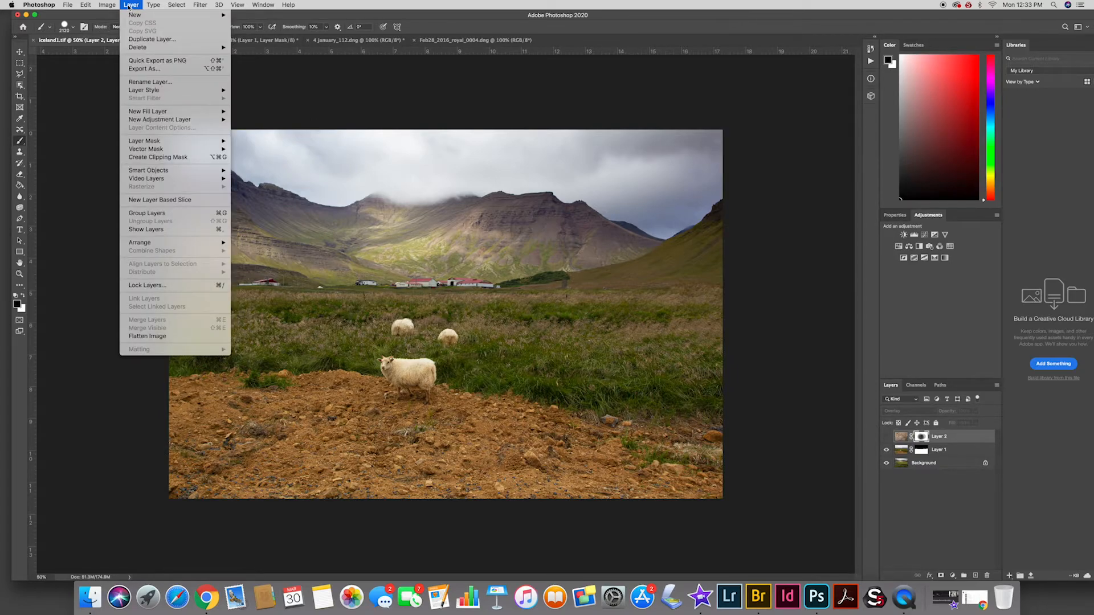
mouse_move(148, 113)
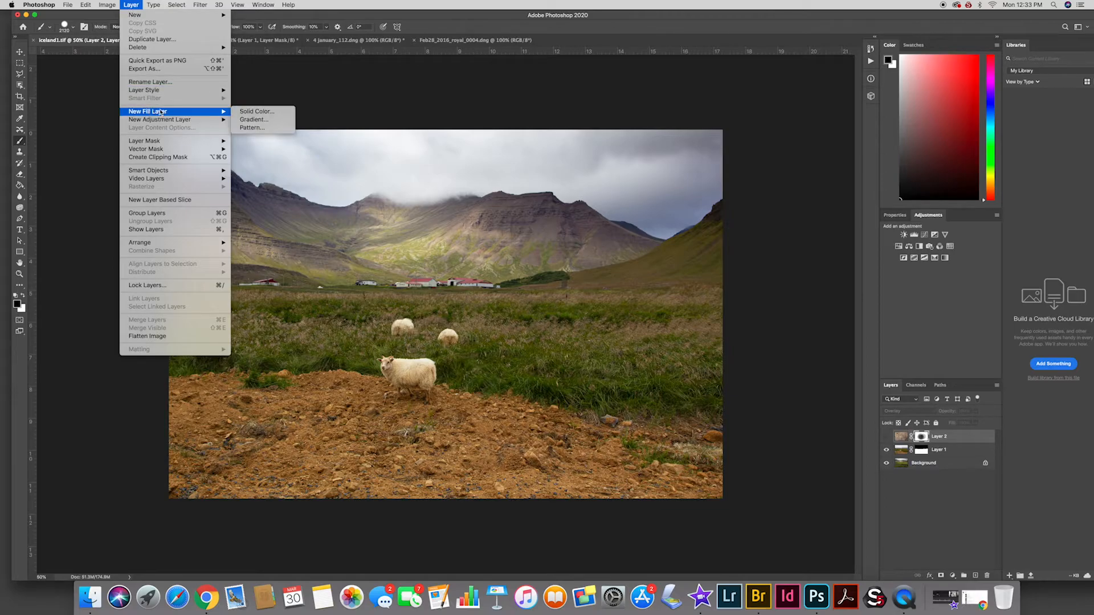
click(257, 112)
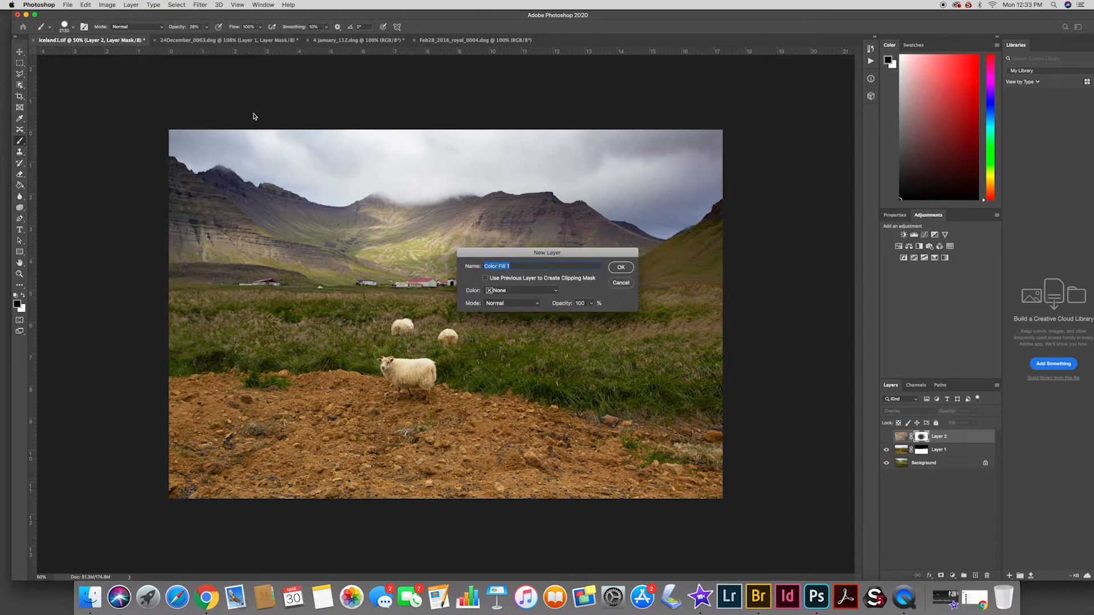
drag(545, 251, 611, 222)
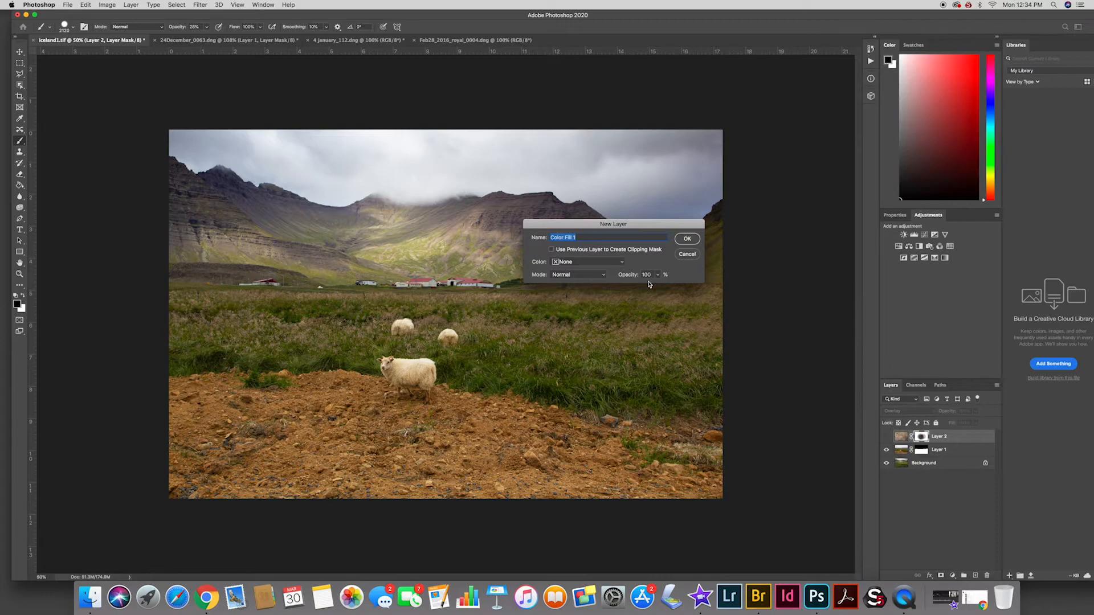
click(687, 239)
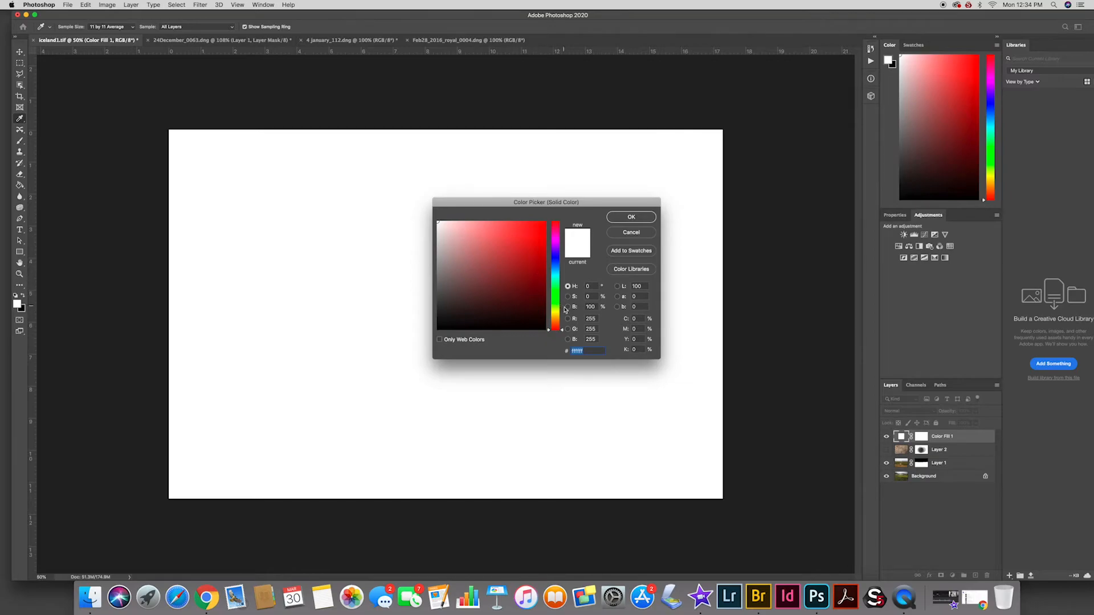
drag(557, 316, 561, 316)
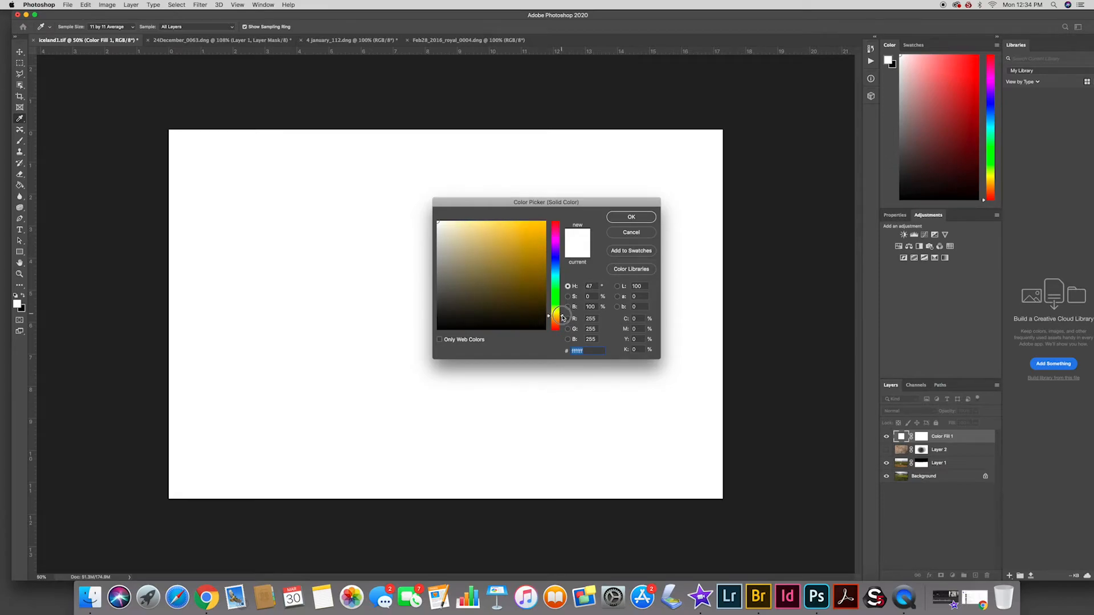
click(524, 242)
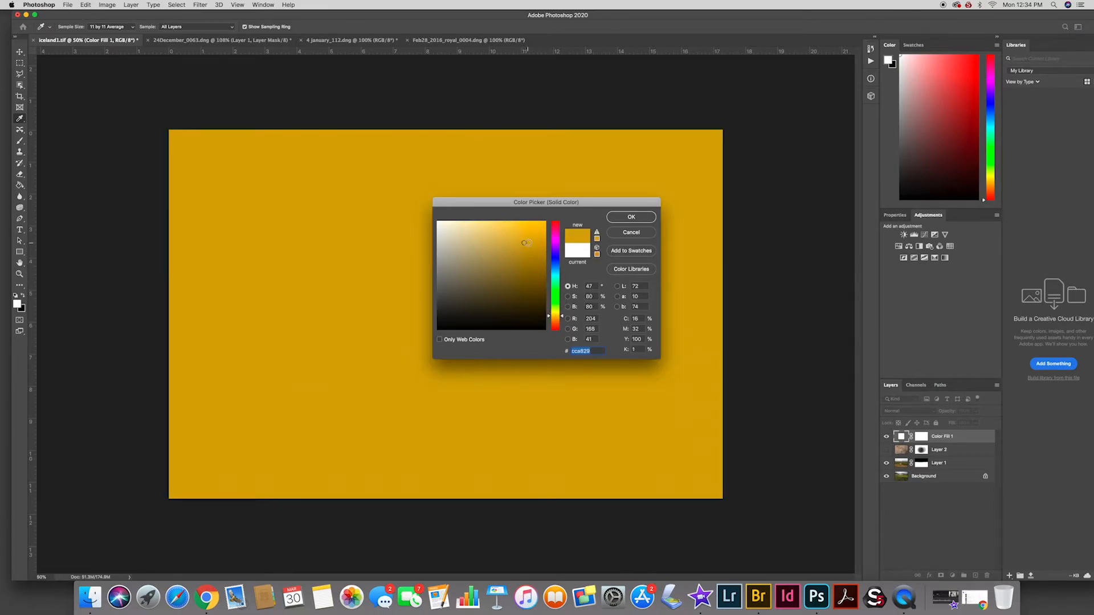
click(630, 217)
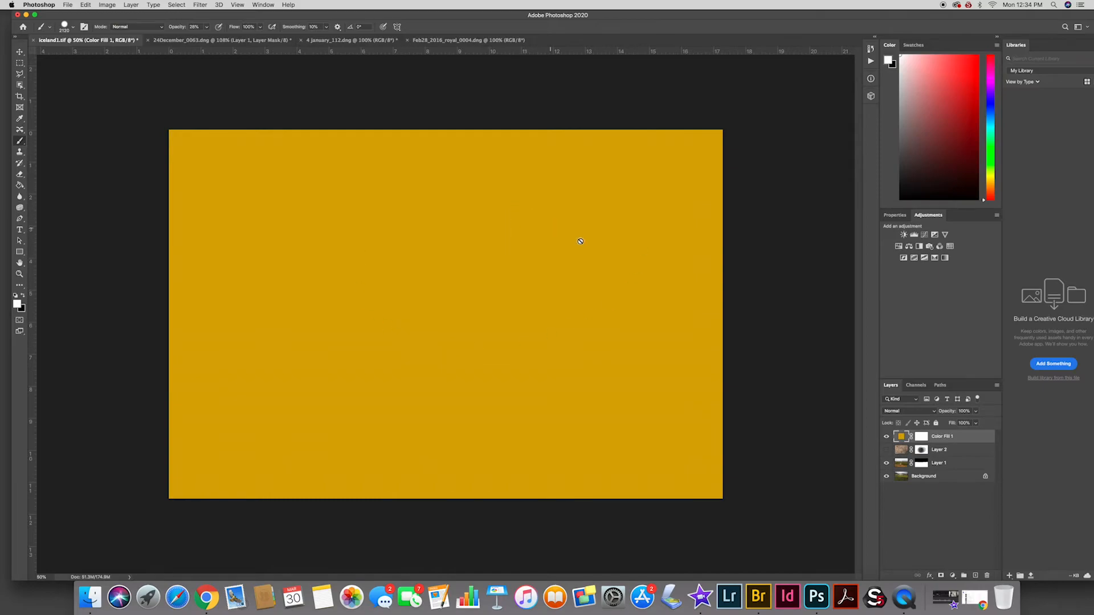
Set the yellow fill layer's blend mode to Hue and lower its opacity to 51%
click(913, 413)
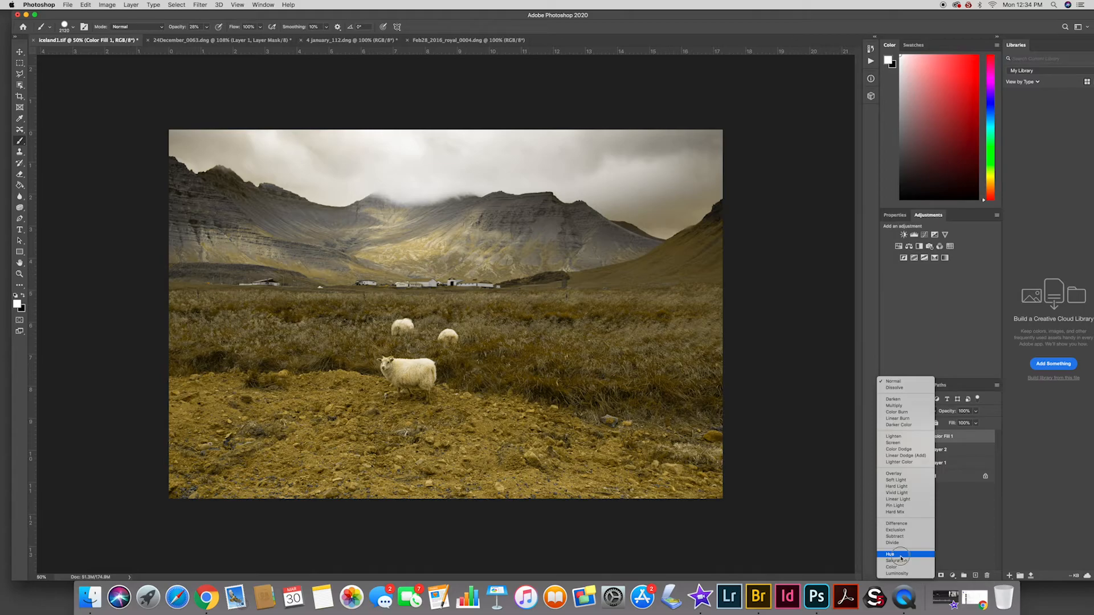
click(901, 556)
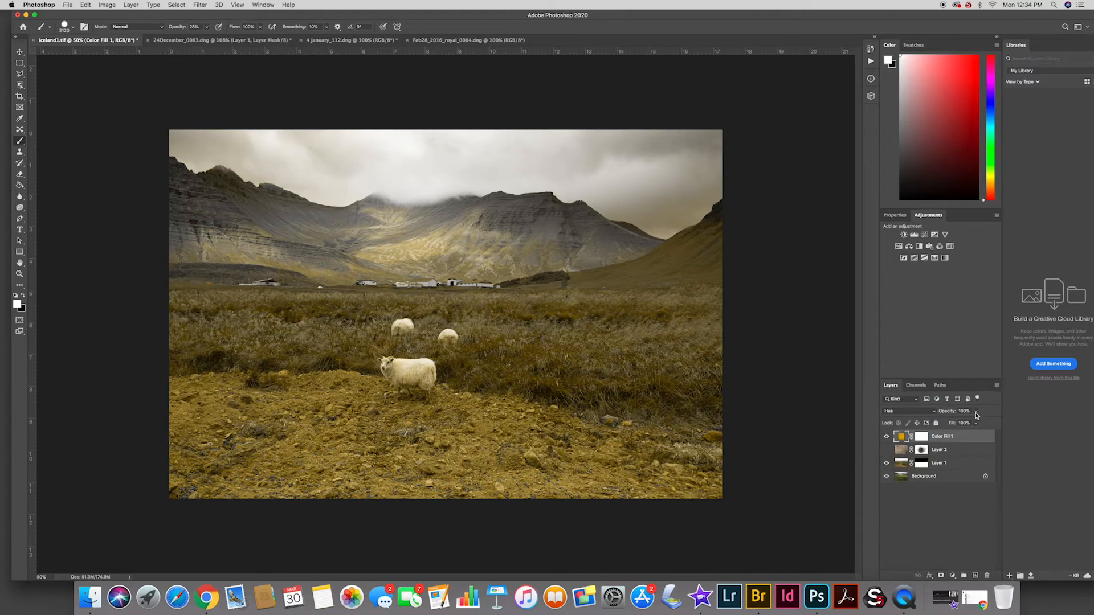
click(978, 413)
drag(978, 423, 956, 427)
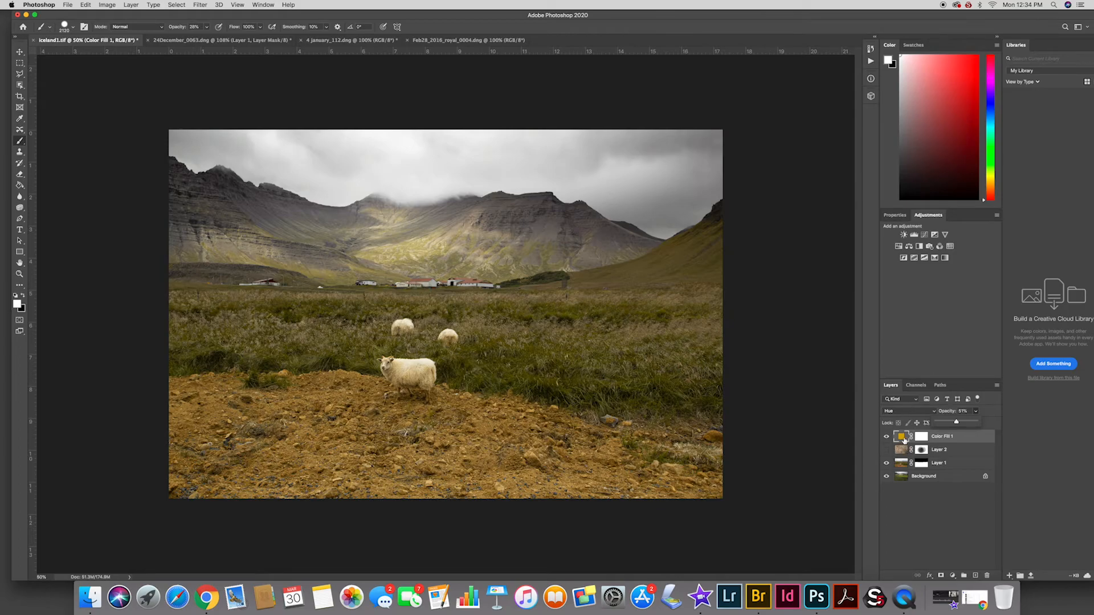
click(959, 525)
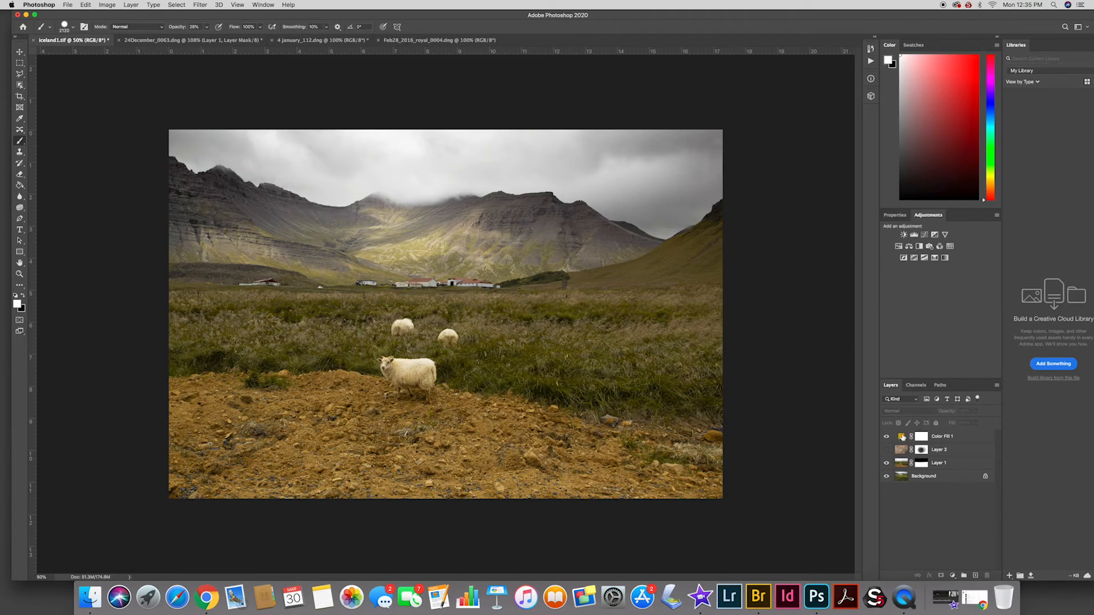
Reselect the yellow fill layer and raise its opacity back to 100%
click(902, 437)
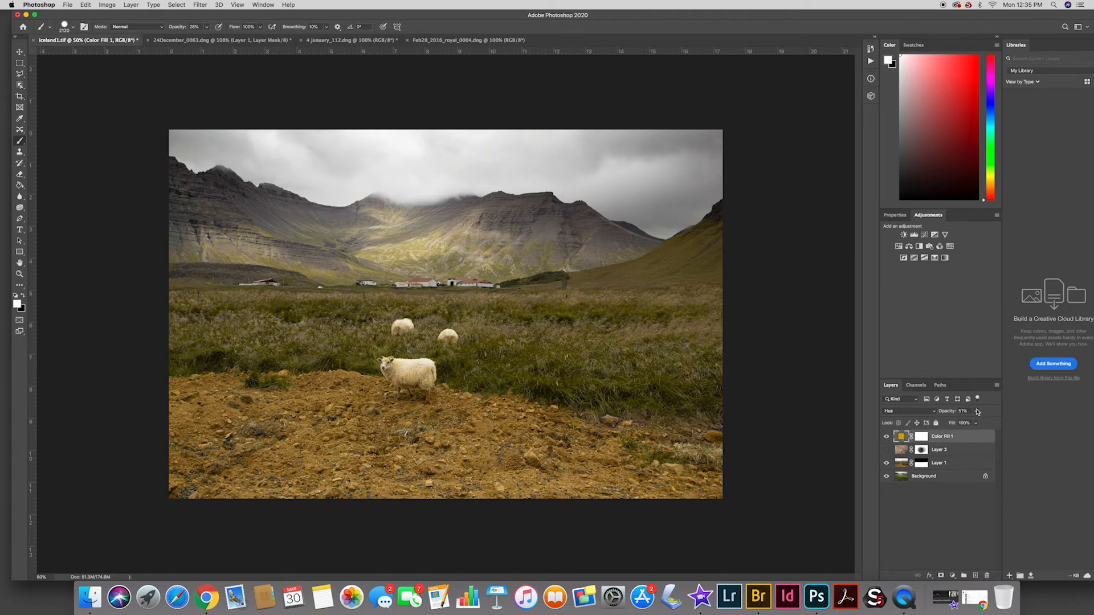
click(977, 412)
drag(973, 422, 1006, 425)
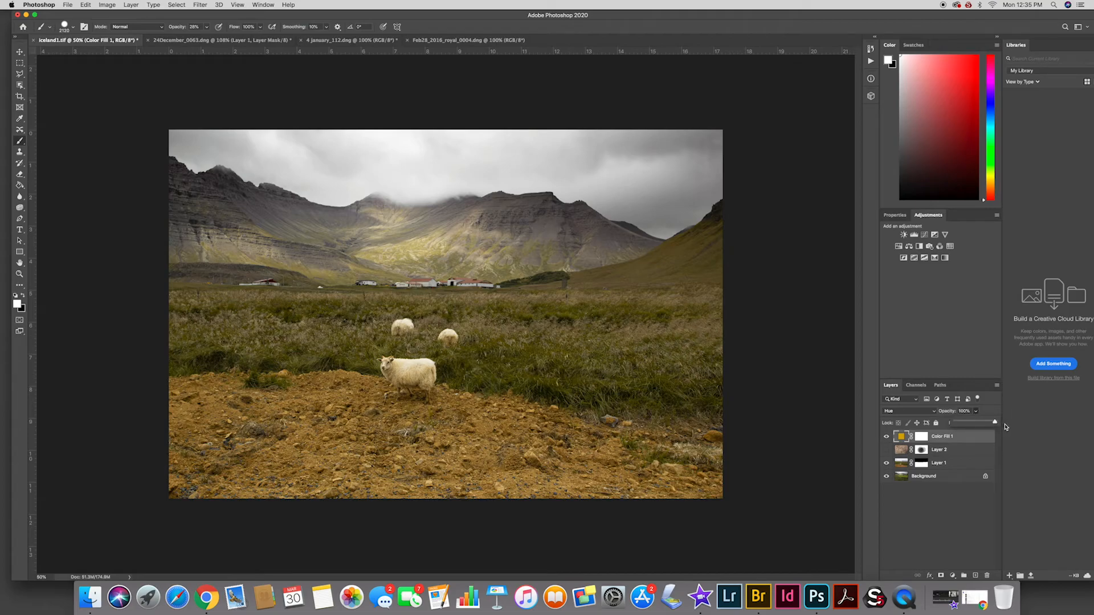
Try the Difference blend mode on the yellow fill layer at varying opacity, and return it to Hue at 100%
click(934, 412)
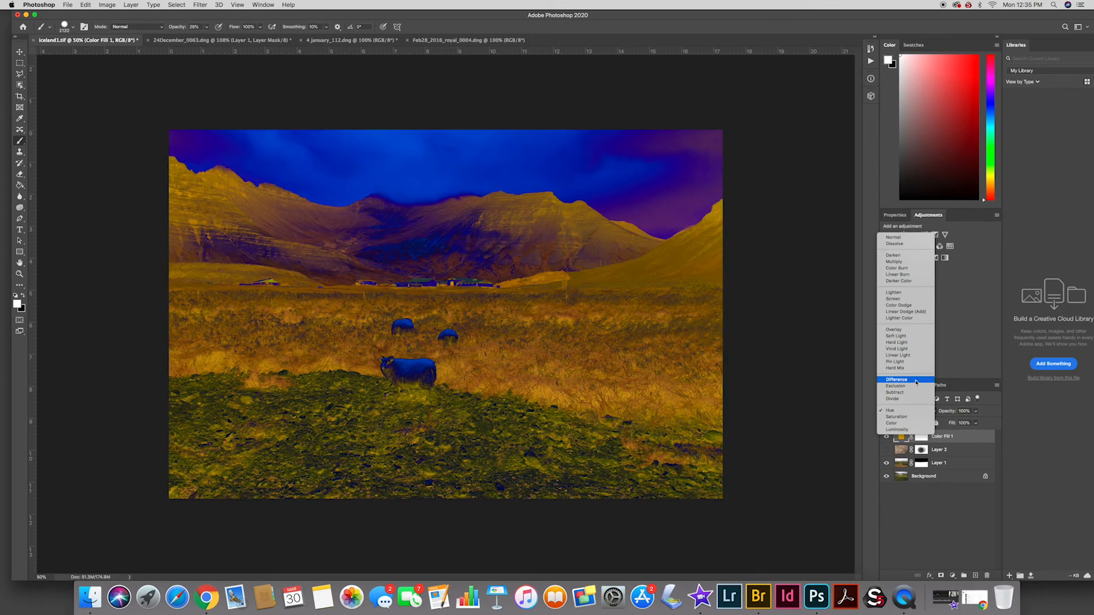
click(908, 381)
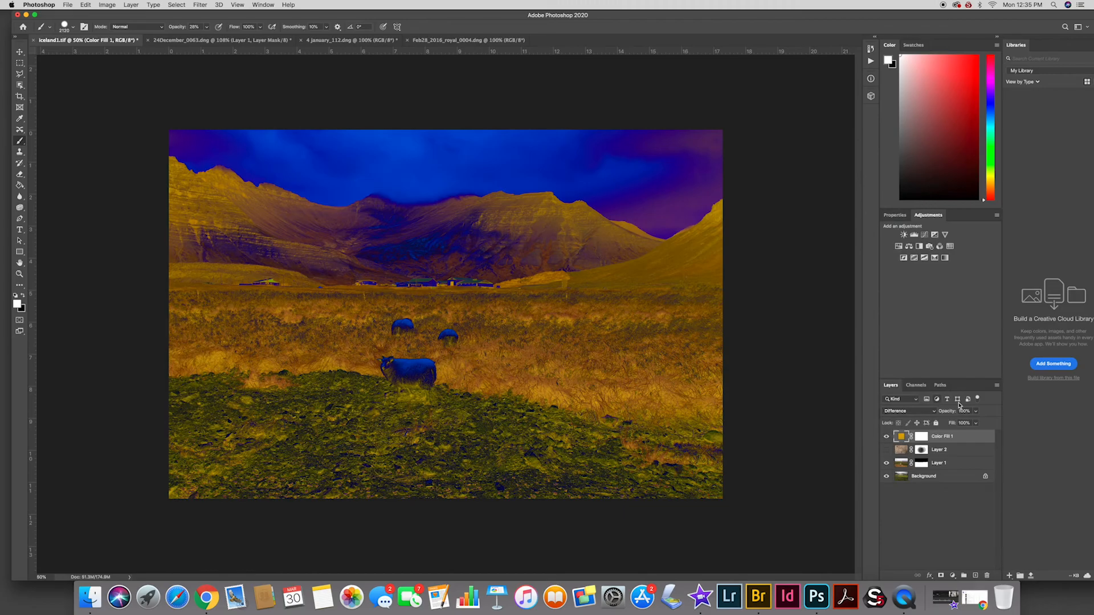
click(977, 411)
drag(978, 413, 1000, 431)
click(919, 412)
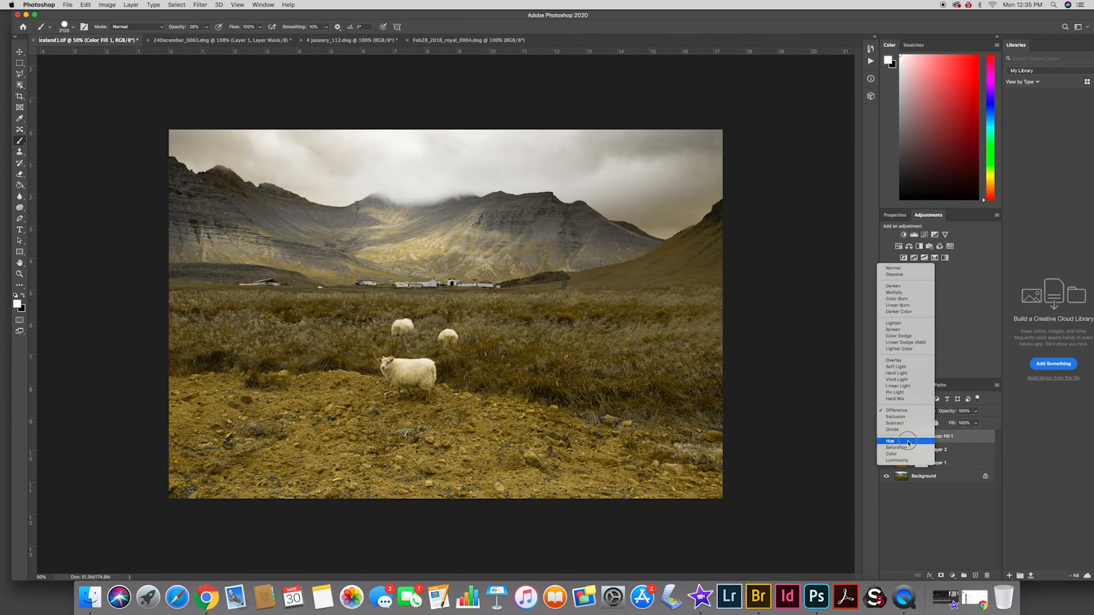
click(909, 446)
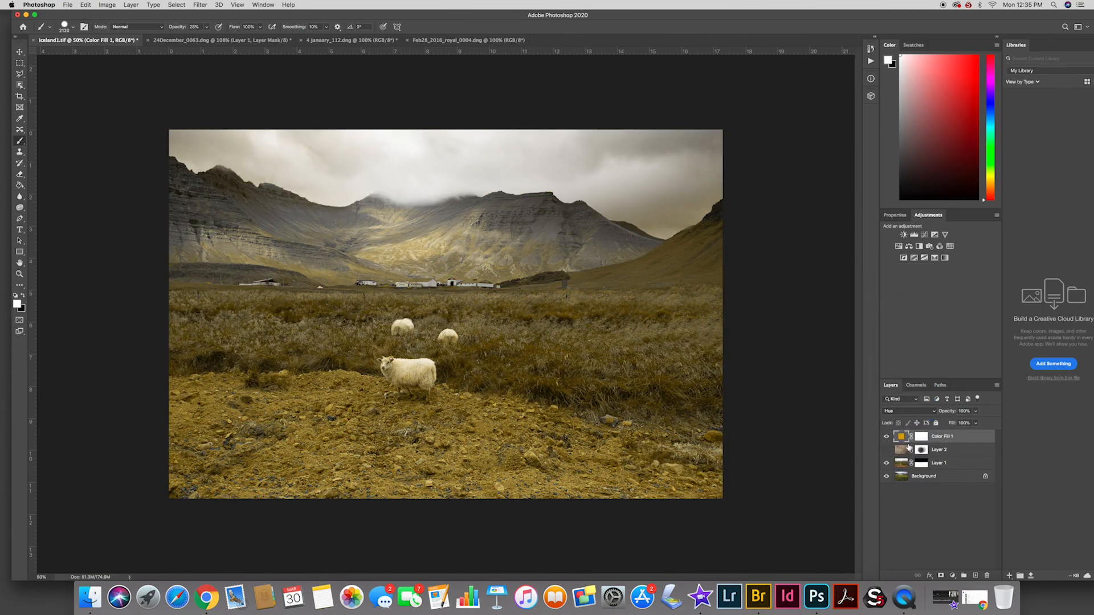